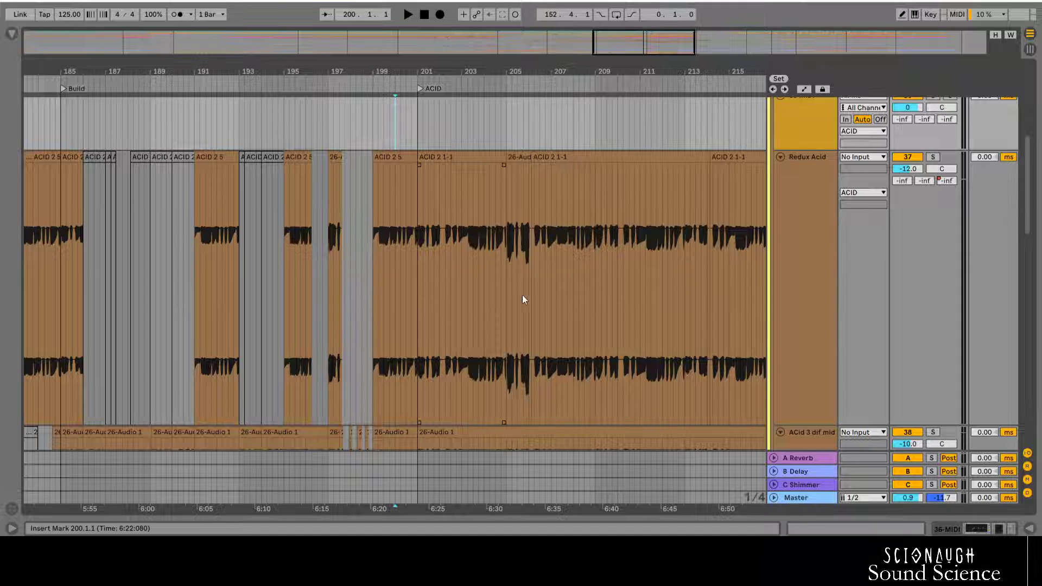
Step: Solo the ACID group and play the arrangement from just before the ACID marker, around bar 199
{"action": "scroll", "coordinate": [570, 266], "scroll_direction": "up", "scroll_amount": 5}
{"action": "left_click", "coordinate": [933, 162]}
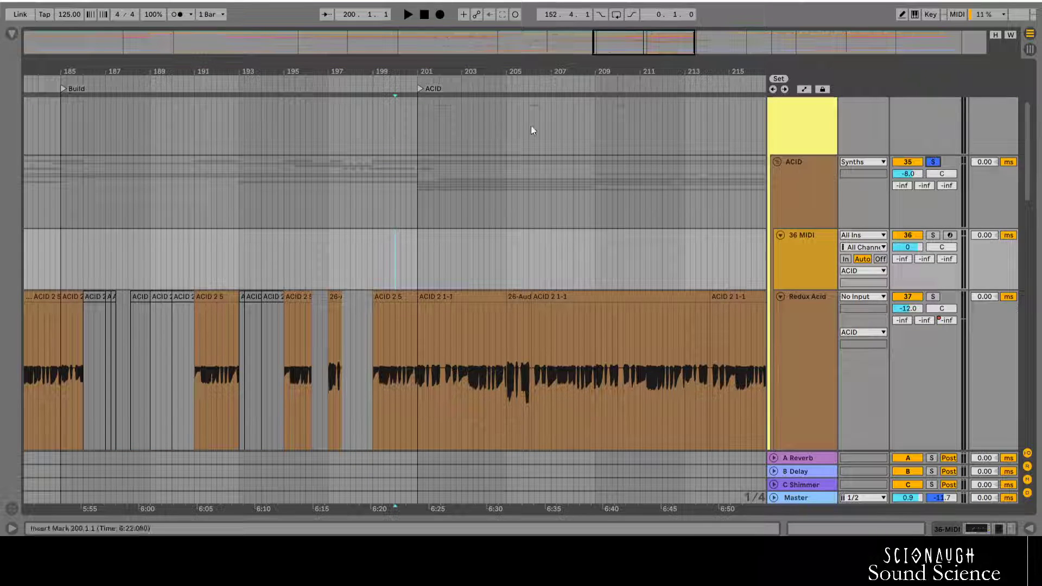
{"action": "left_click", "coordinate": [374, 82]}
{"action": "scroll", "coordinate": [539, 197], "scroll_direction": "down", "scroll_amount": 5}
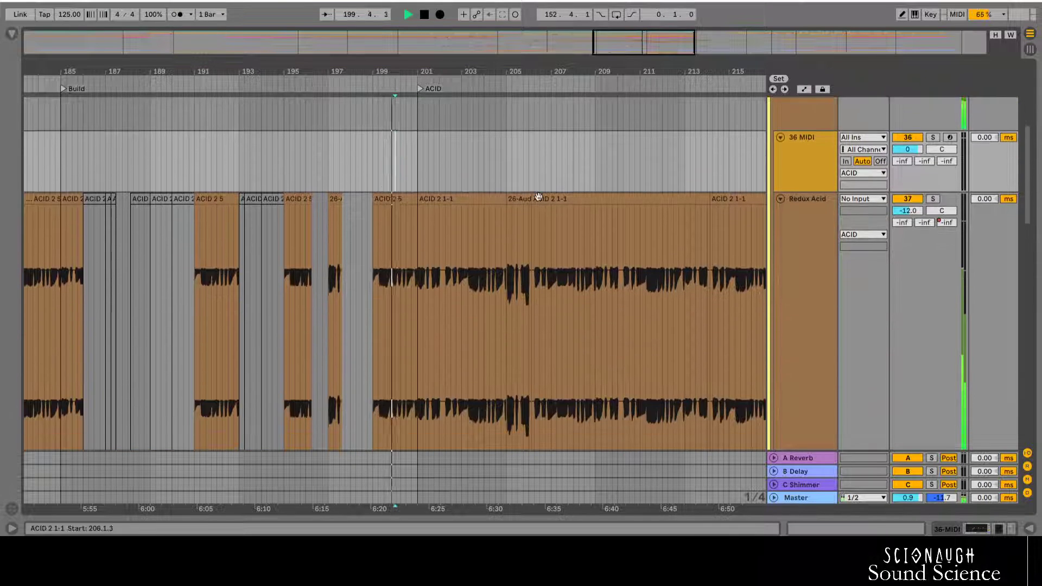
{"action": "scroll", "coordinate": [595, 216], "scroll_direction": "down", "scroll_amount": 2}
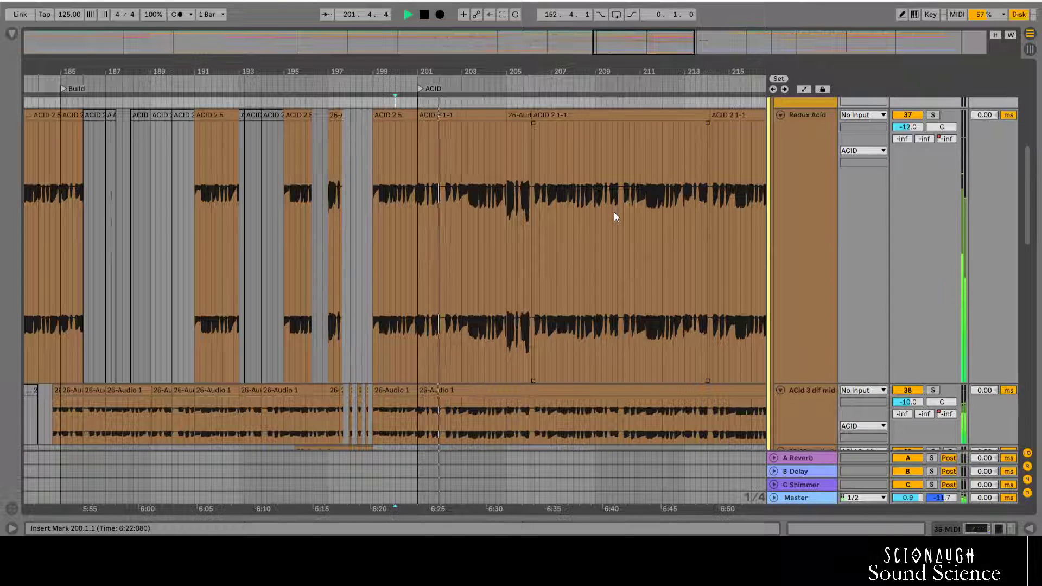
{"action": "scroll", "coordinate": [615, 213], "scroll_direction": "down", "scroll_amount": 1}
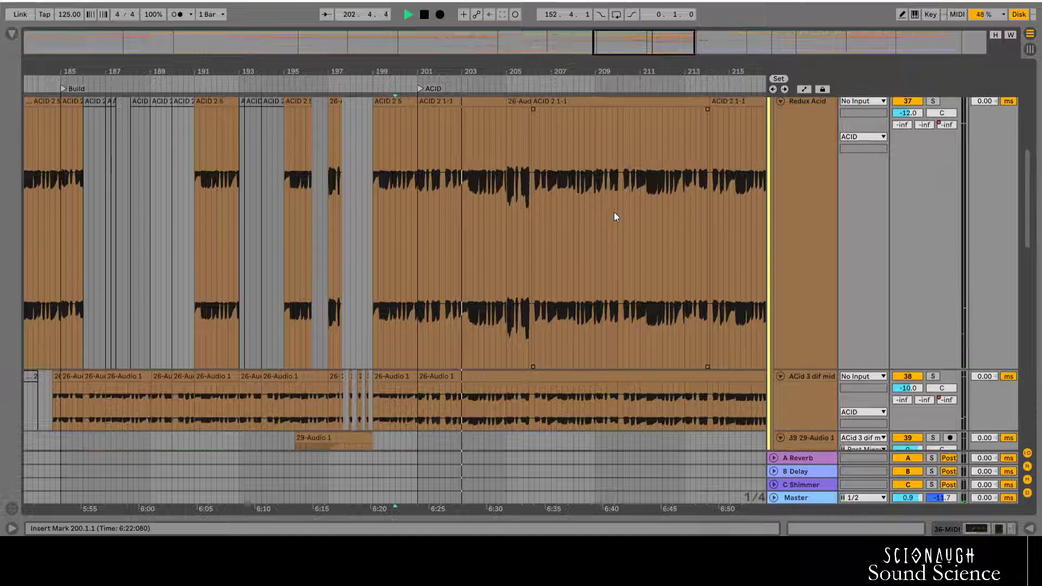
{"action": "scroll", "coordinate": [614, 213], "scroll_direction": "up", "scroll_amount": 3}
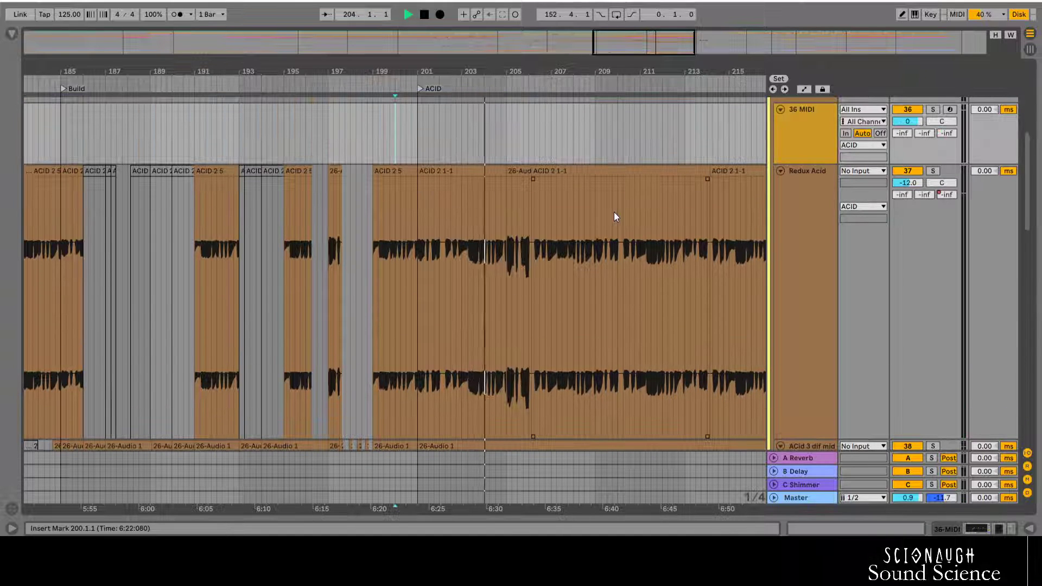
{"action": "scroll", "coordinate": [614, 211], "scroll_direction": "down", "scroll_amount": 1}
{"action": "scroll", "coordinate": [614, 212], "scroll_direction": "down", "scroll_amount": 2}
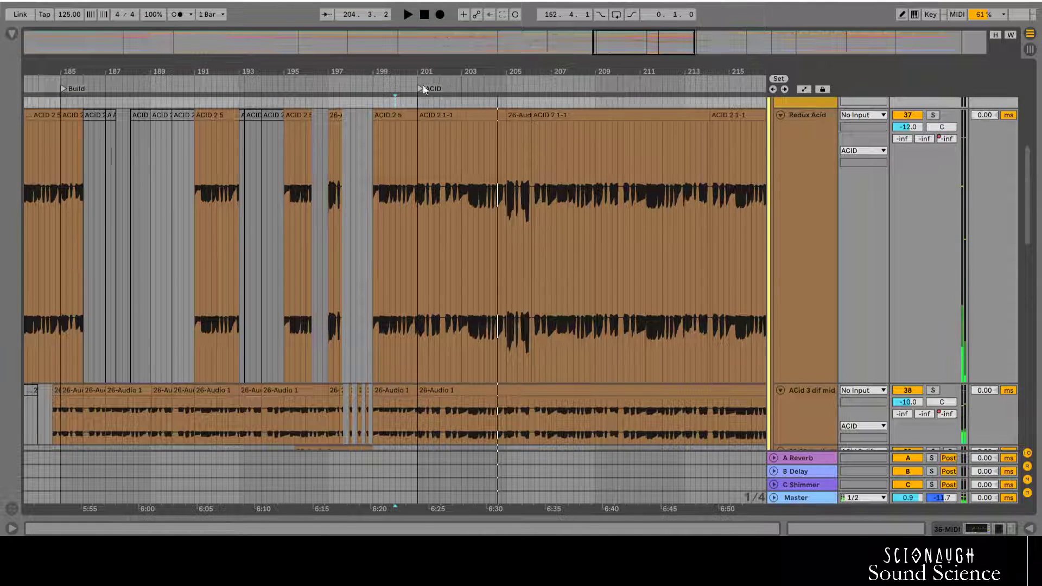
Step: Replay the soloed acid tracks from around bar 200 through the start of the ACID section, and stop playback
{"action": "scroll", "coordinate": [454, 132], "scroll_direction": "up", "scroll_amount": 7}
{"action": "scroll", "coordinate": [452, 131], "scroll_direction": "down", "scroll_amount": 1}
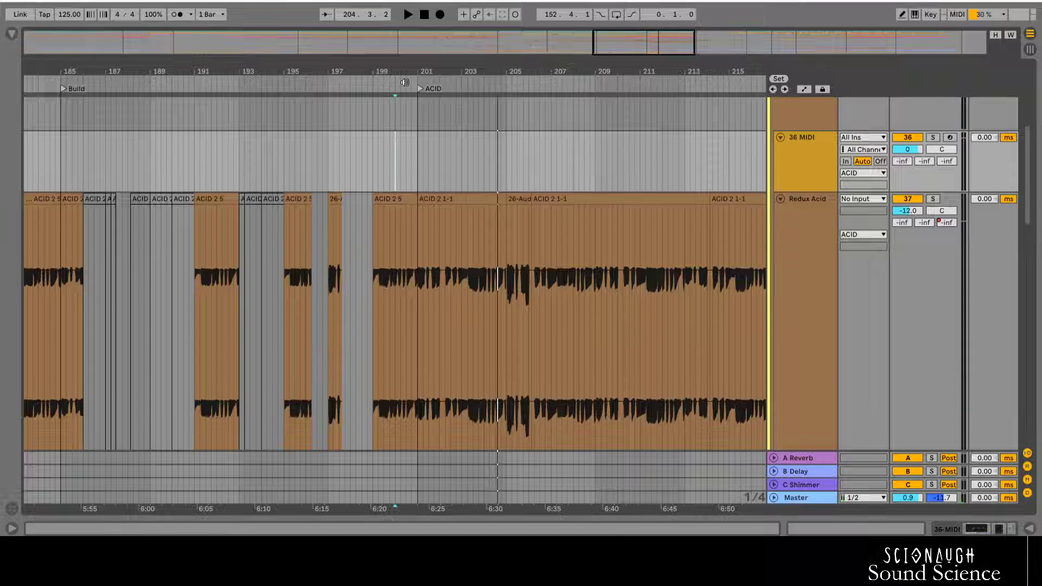
{"action": "left_click", "coordinate": [404, 82]}
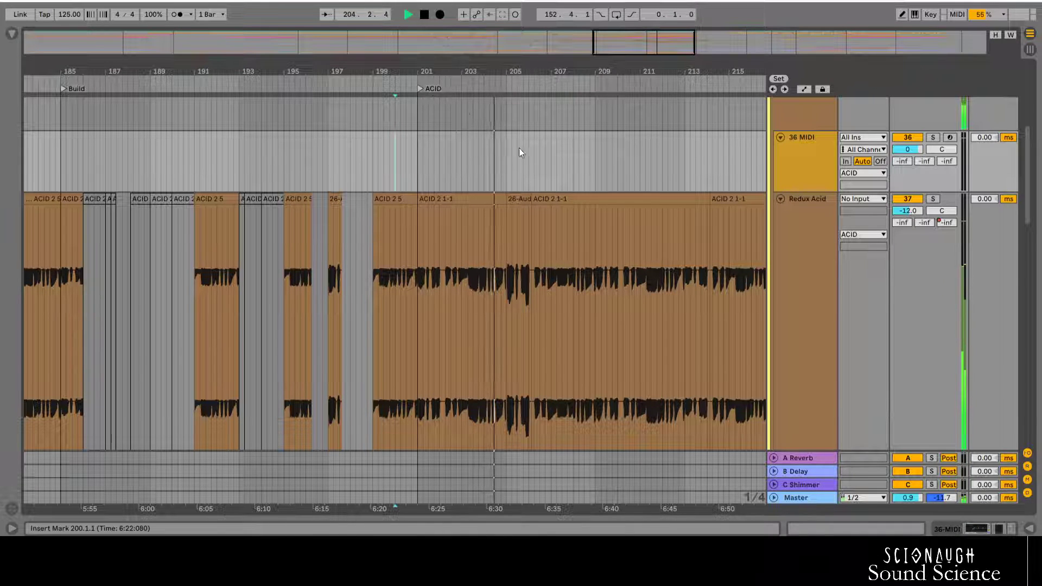
{"action": "scroll", "coordinate": [559, 141], "scroll_direction": "down", "scroll_amount": 2}
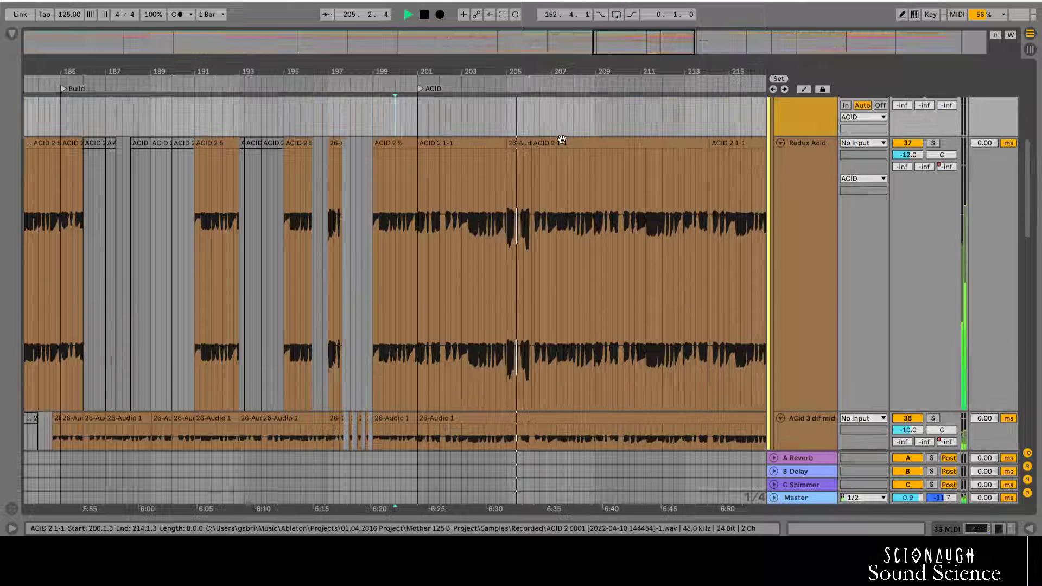
{"action": "key", "text": "space"}
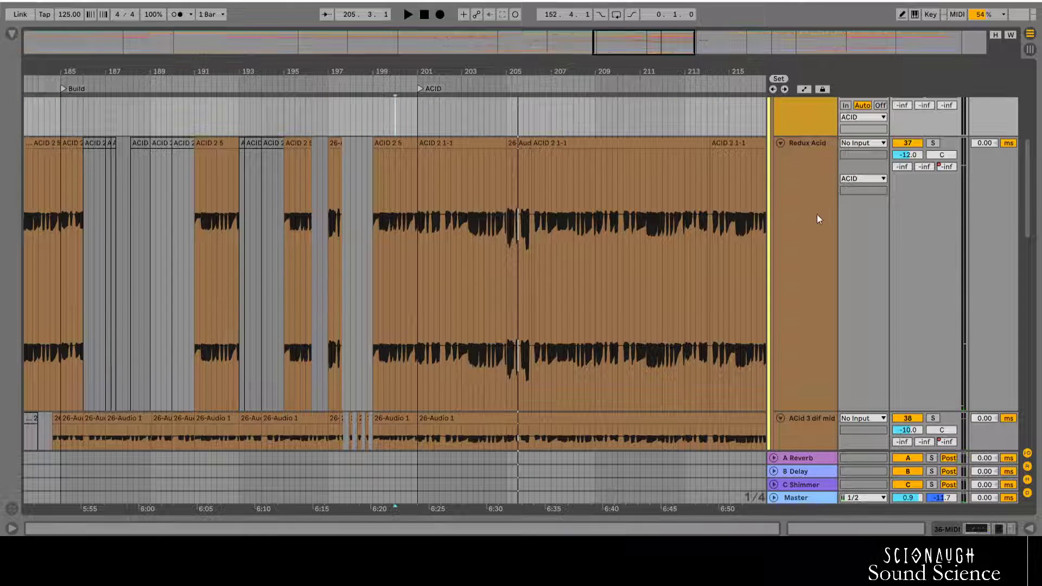
Step: Show the Redux Acid track's device chain and look through it as far as the FabFilter Pro-Q 3 at its end
{"action": "double_click", "coordinate": [786, 213]}
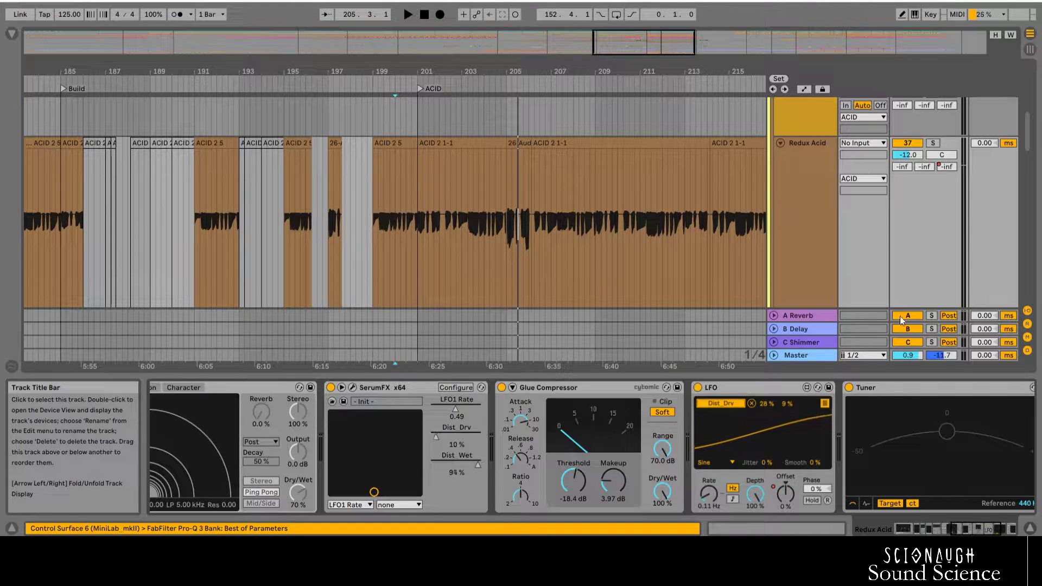
{"action": "left_click", "coordinate": [970, 529]}
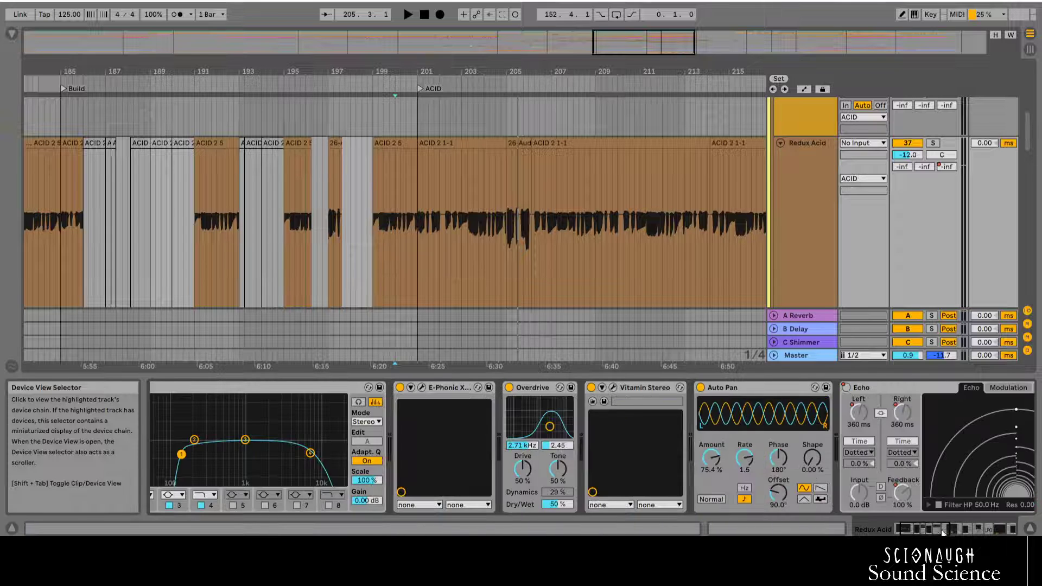
{"action": "left_click", "coordinate": [966, 530]}
{"action": "scroll", "coordinate": [521, 163], "scroll_direction": "down", "scroll_amount": 2}
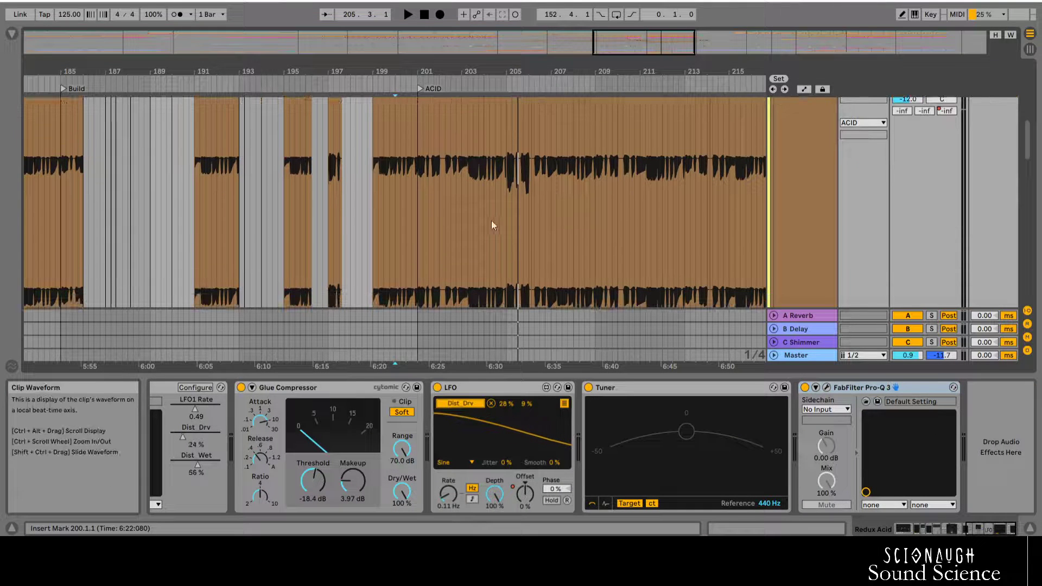
{"action": "scroll", "coordinate": [445, 157], "scroll_direction": "down", "scroll_amount": 1}
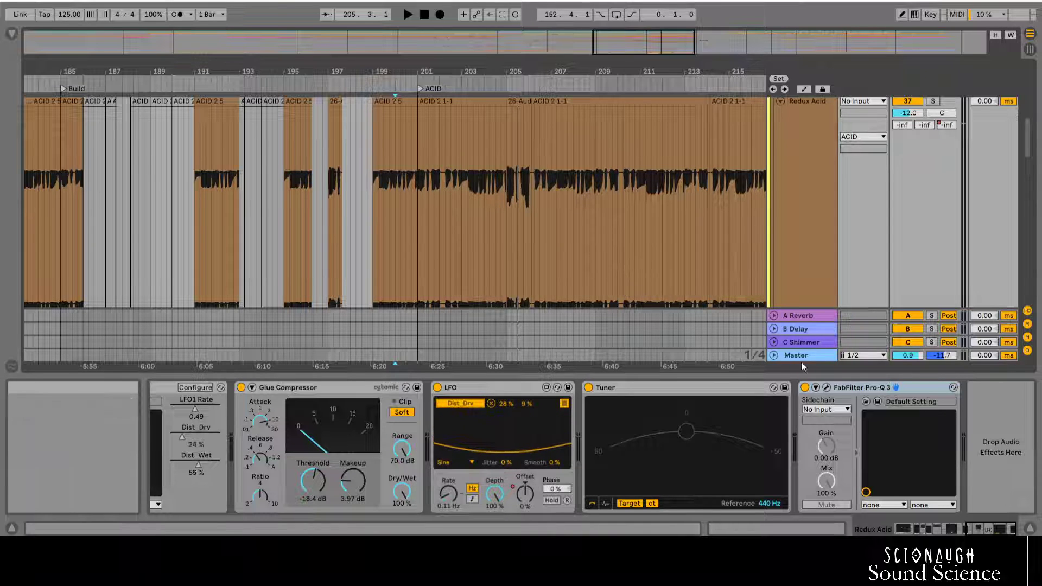
Step: Open the Redux Acid track's FabFilter Pro-Q 3 window to examine its EQ curve
{"action": "scroll", "coordinate": [754, 248], "scroll_direction": "down", "scroll_amount": 5}
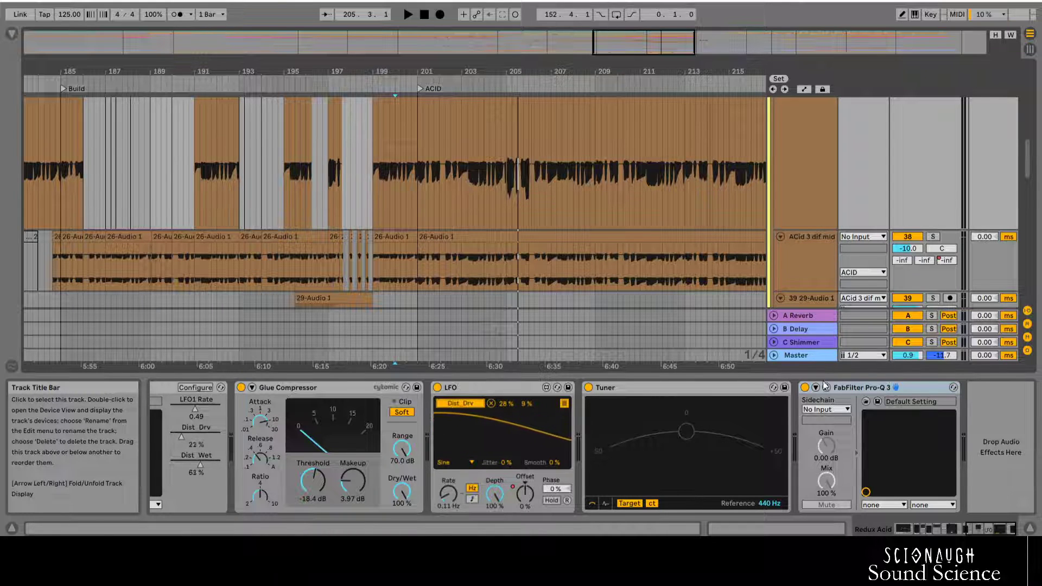
{"action": "scroll", "coordinate": [787, 214], "scroll_direction": "up", "scroll_amount": 2}
{"action": "left_click", "coordinate": [796, 204]}
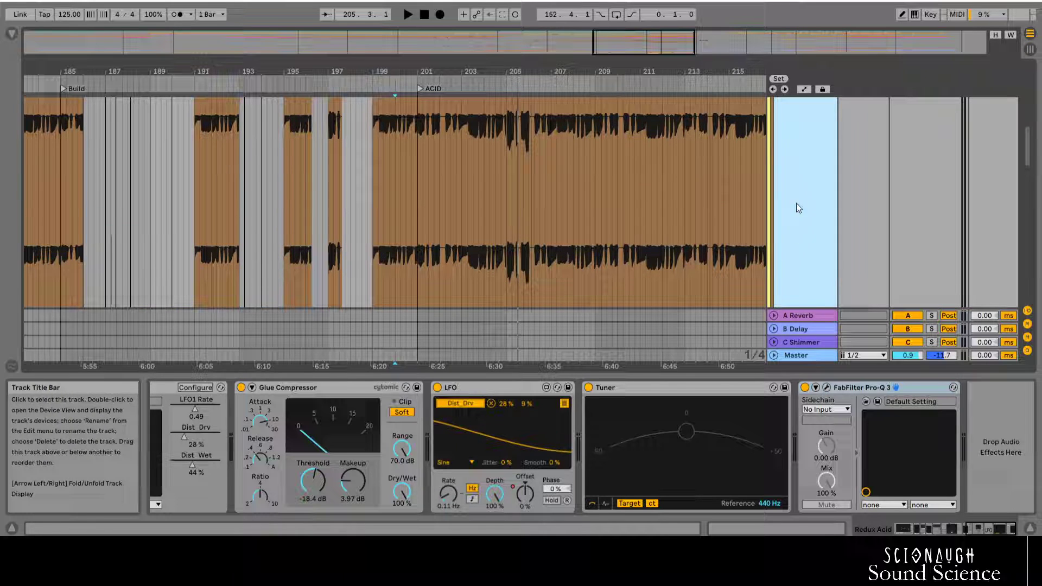
{"action": "left_click", "coordinate": [830, 388]}
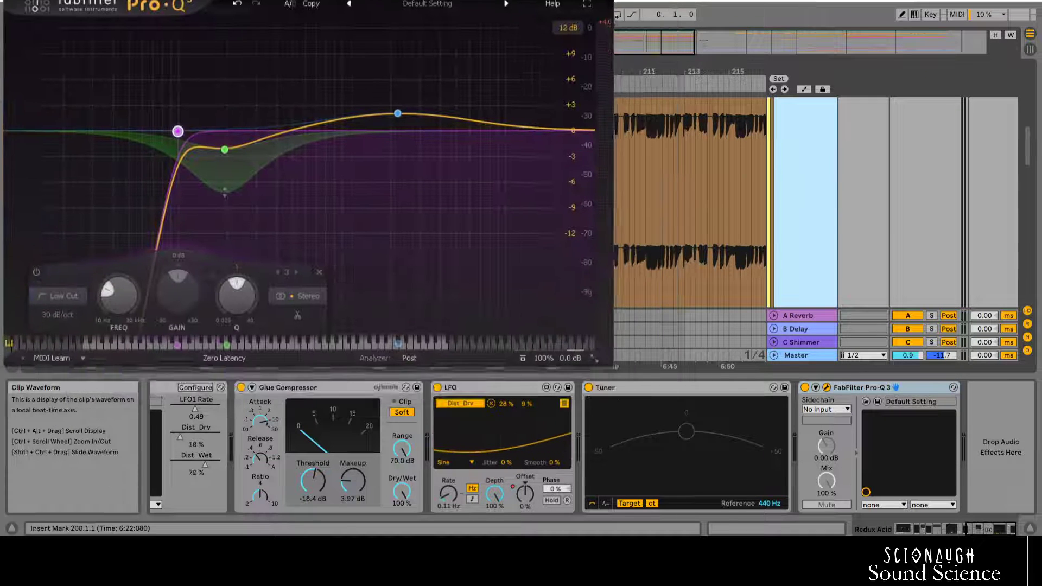
{"action": "left_click_drag", "start_coordinate": [386, 0], "coordinate": [384, 1]}
Step: Select the ACid 3 dif midi track and open the FabFilter Pro-Q 3 in its device chain
{"action": "scroll", "coordinate": [780, 210], "scroll_direction": "up", "scroll_amount": 3}
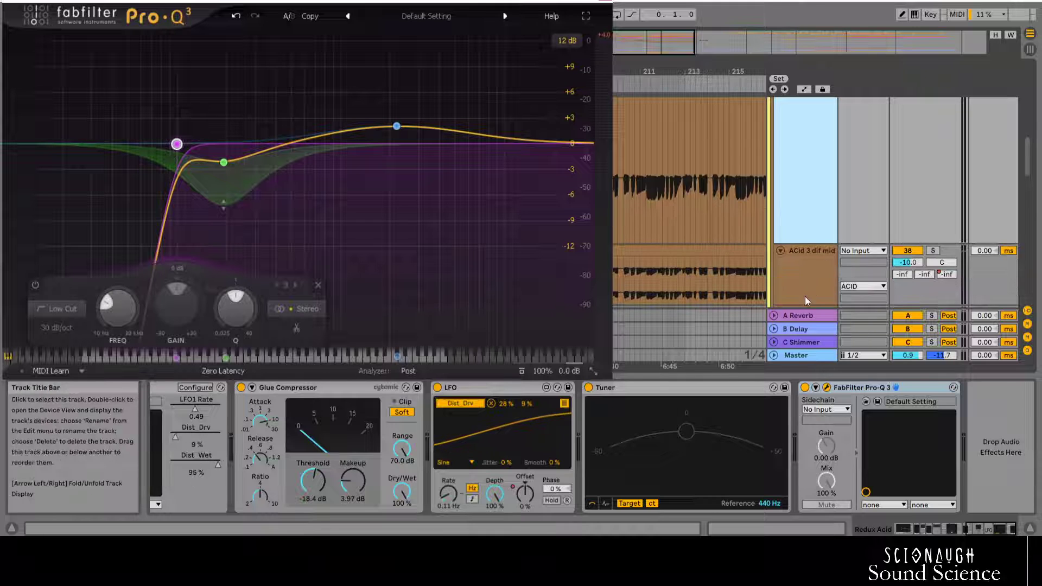
{"action": "left_click", "coordinate": [803, 273]}
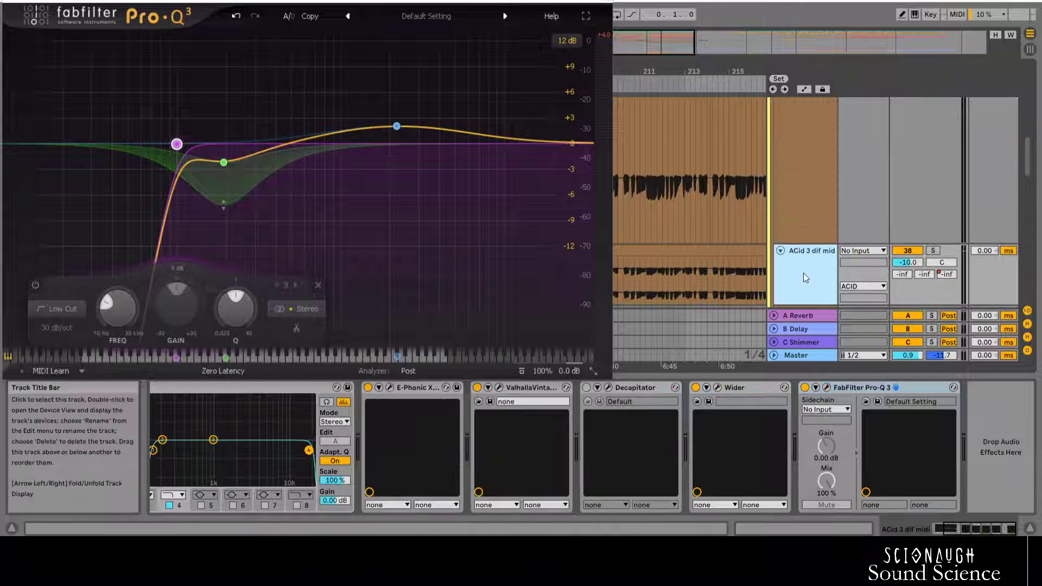
{"action": "left_click", "coordinate": [825, 387]}
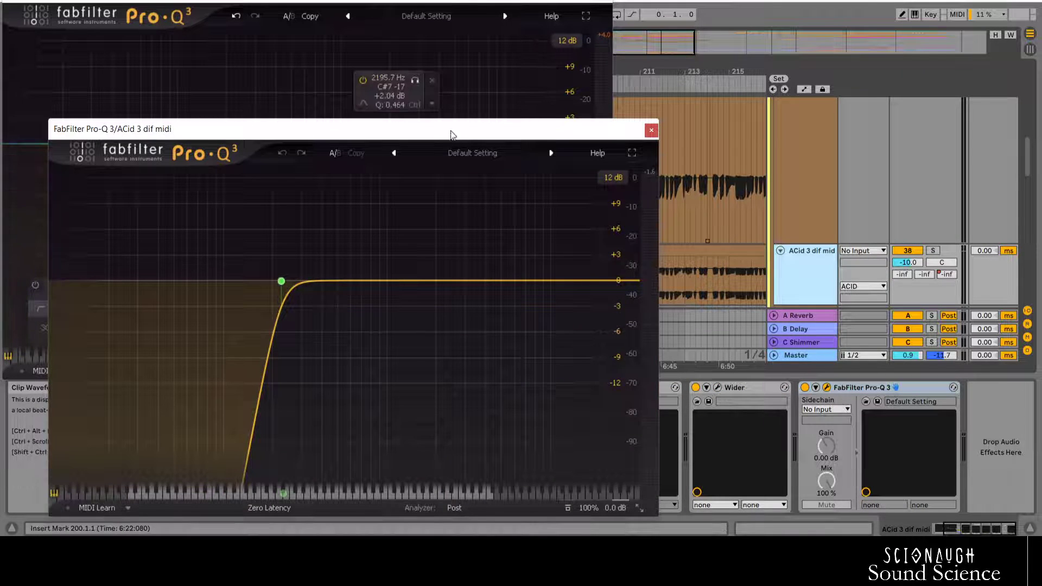
Step: Close the Redux Acid equalizer window and reposition the ACid 3 dif midi Pro-Q 3 window clear of the track headers
{"action": "left_click_drag", "start_coordinate": [459, 132], "coordinate": [893, 117]}
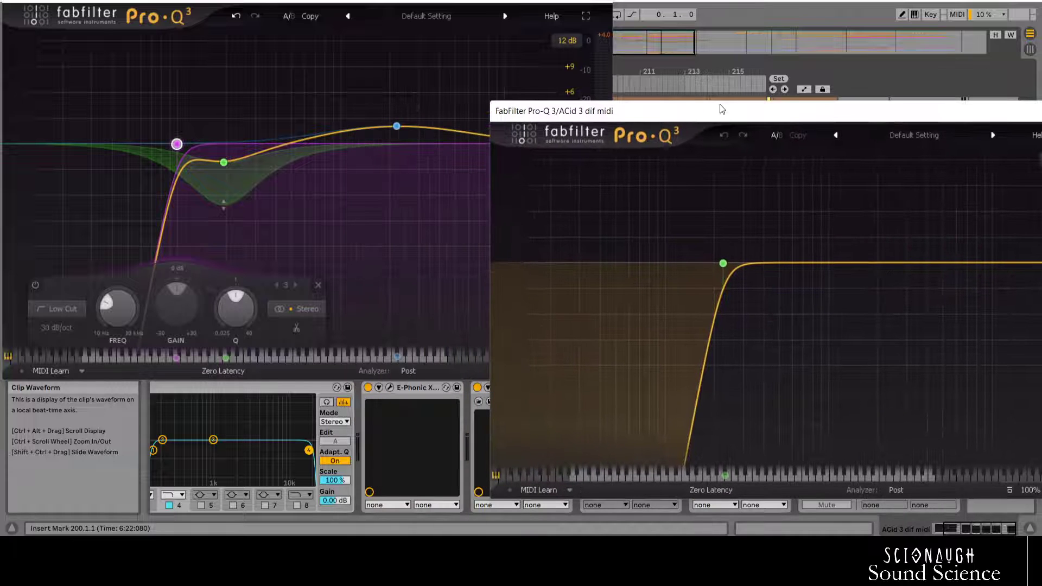
{"action": "left_click_drag", "start_coordinate": [721, 109], "coordinate": [294, 97]}
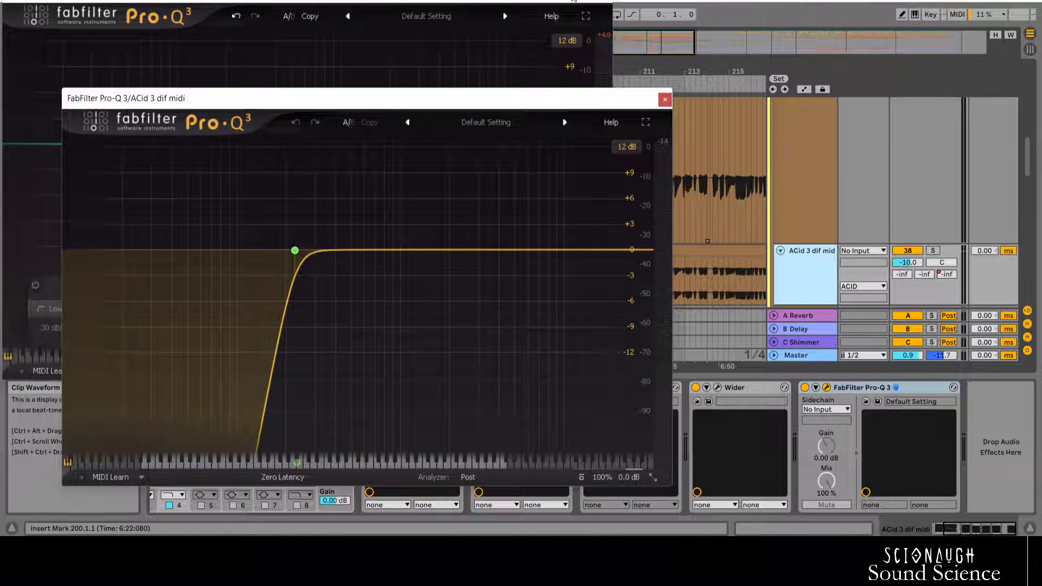
{"action": "left_click", "coordinate": [613, 4]}
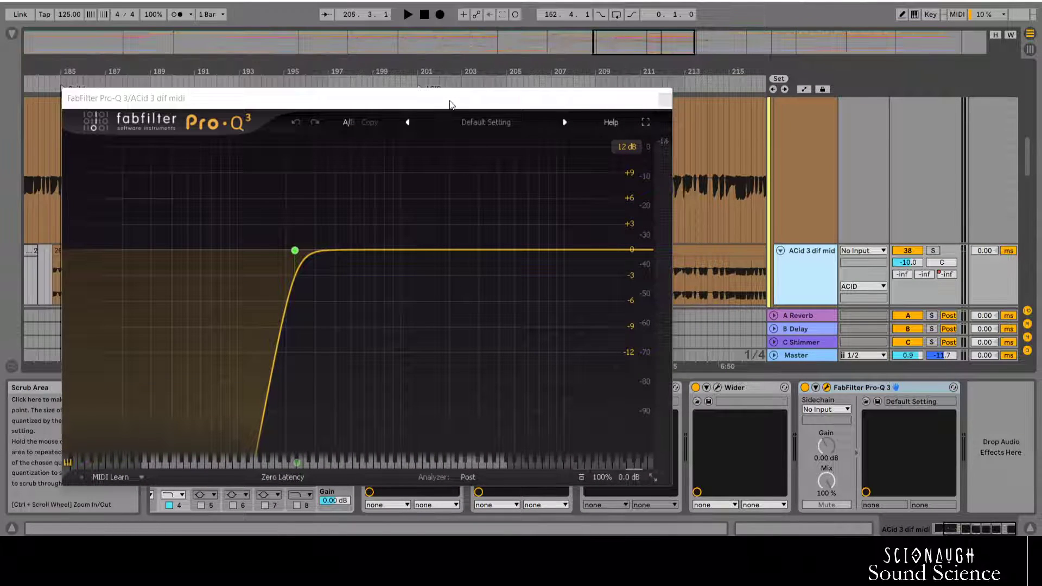
{"action": "left_click_drag", "start_coordinate": [449, 103], "coordinate": [350, 53]}
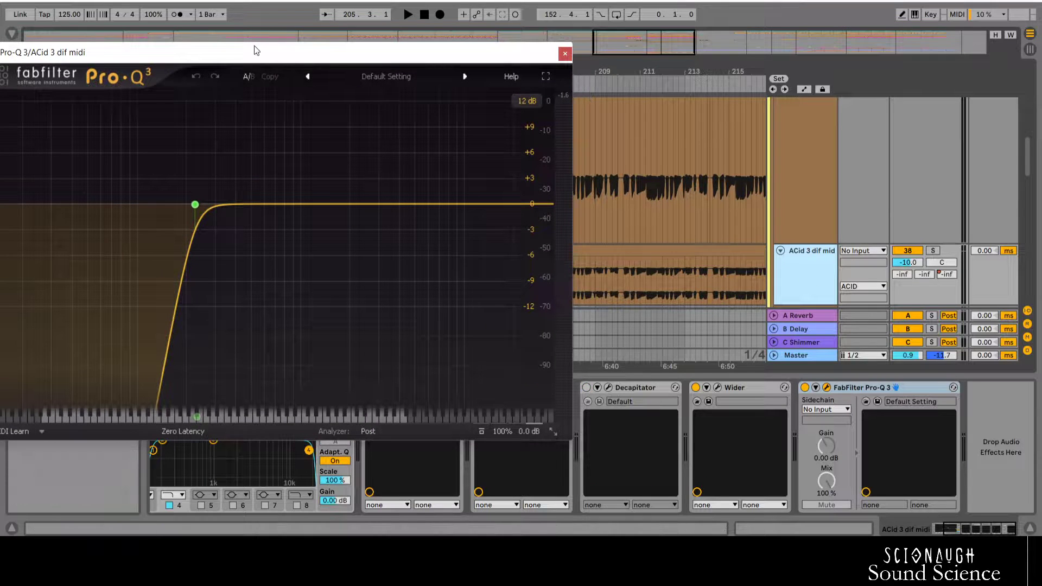
{"action": "left_click_drag", "start_coordinate": [275, 60], "coordinate": [310, 49]}
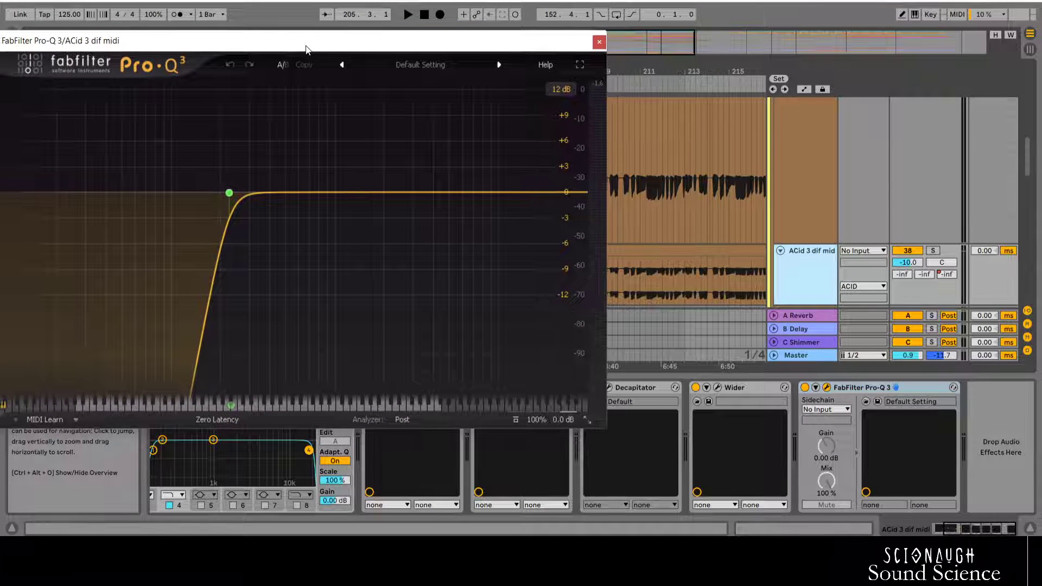
Step: Open the analyzer's external spectrum list in the ACid 3 dif midi equalizer and look through the available Pro-Q instances
{"action": "left_click", "coordinate": [414, 422]}
{"action": "scroll", "coordinate": [407, 331], "scroll_direction": "down", "scroll_amount": 5}
{"action": "scroll", "coordinate": [412, 325], "scroll_direction": "down", "scroll_amount": 1}
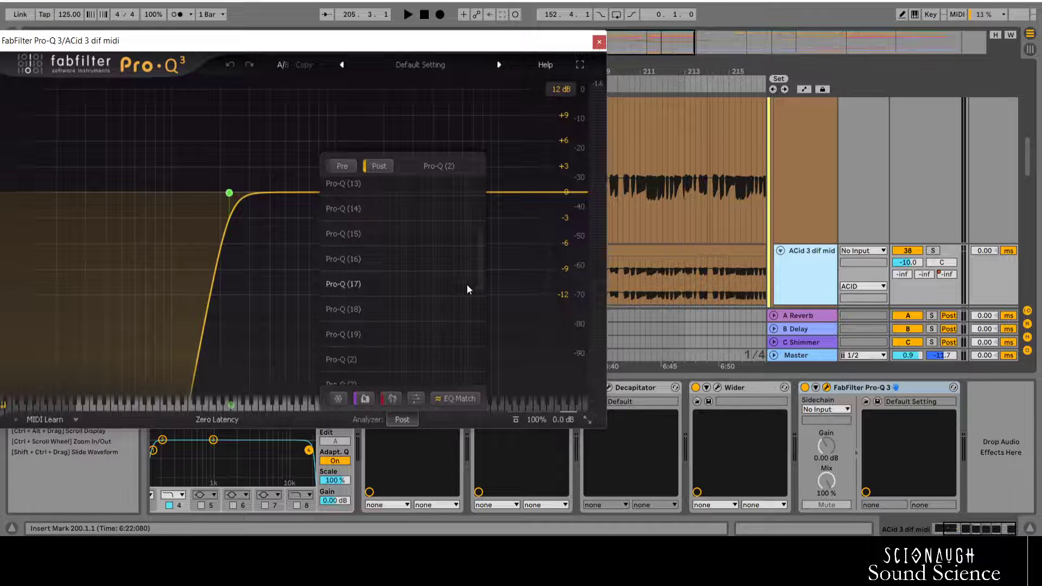
{"action": "scroll", "coordinate": [901, 215], "scroll_direction": "up", "scroll_amount": 10}
{"action": "scroll", "coordinate": [616, 230], "scroll_direction": "down", "scroll_amount": 3}
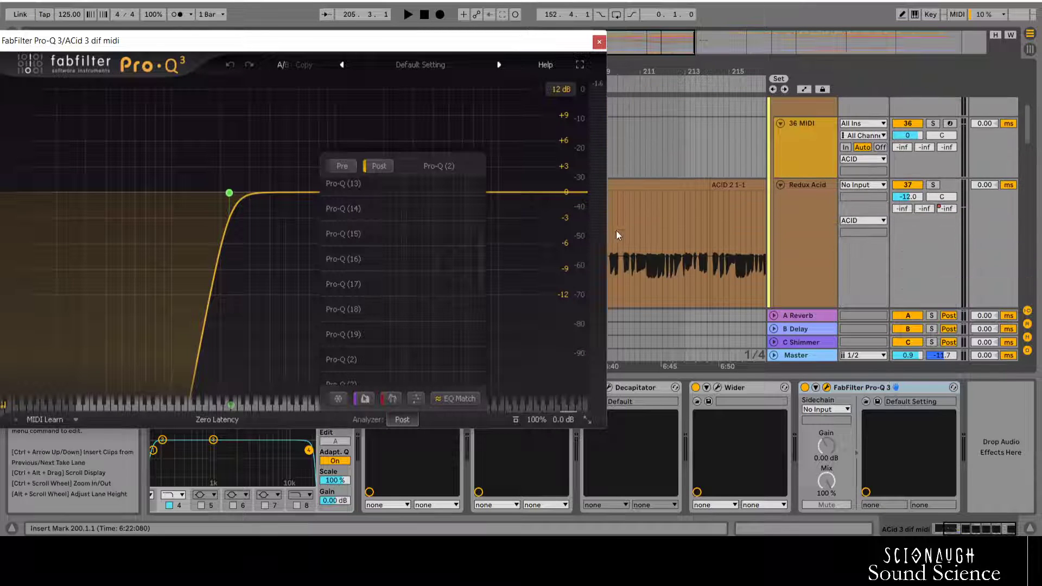
Step: Play the section and overlay the colliding Pro-Q (2) spectrum in the ACid 3 dif midi equalizer, closing the analyzer settings
{"action": "key", "text": "space"}
{"action": "scroll", "coordinate": [435, 301], "scroll_direction": "down", "scroll_amount": 3}
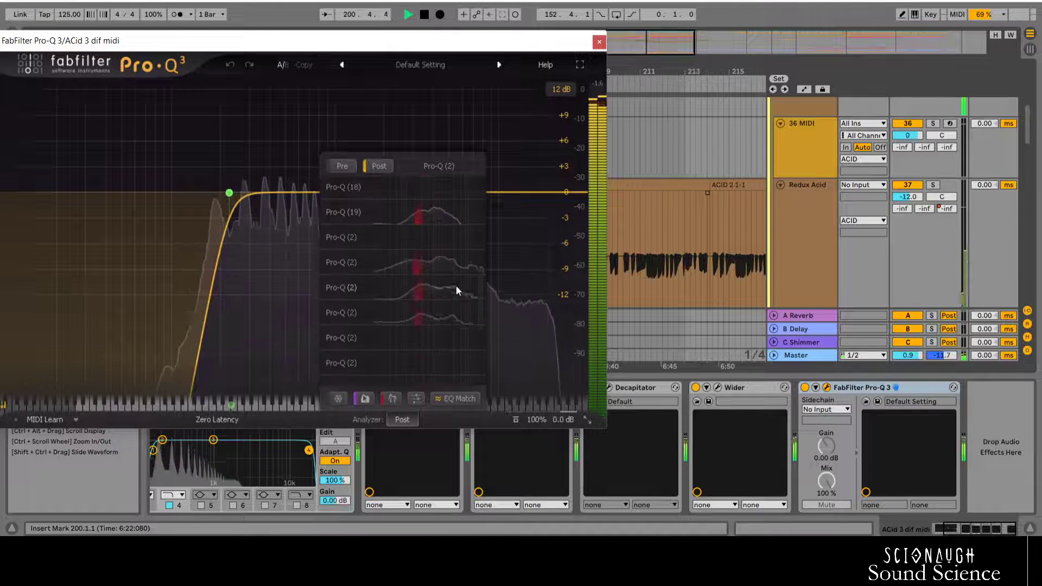
{"action": "scroll", "coordinate": [455, 285], "scroll_direction": "up", "scroll_amount": 10}
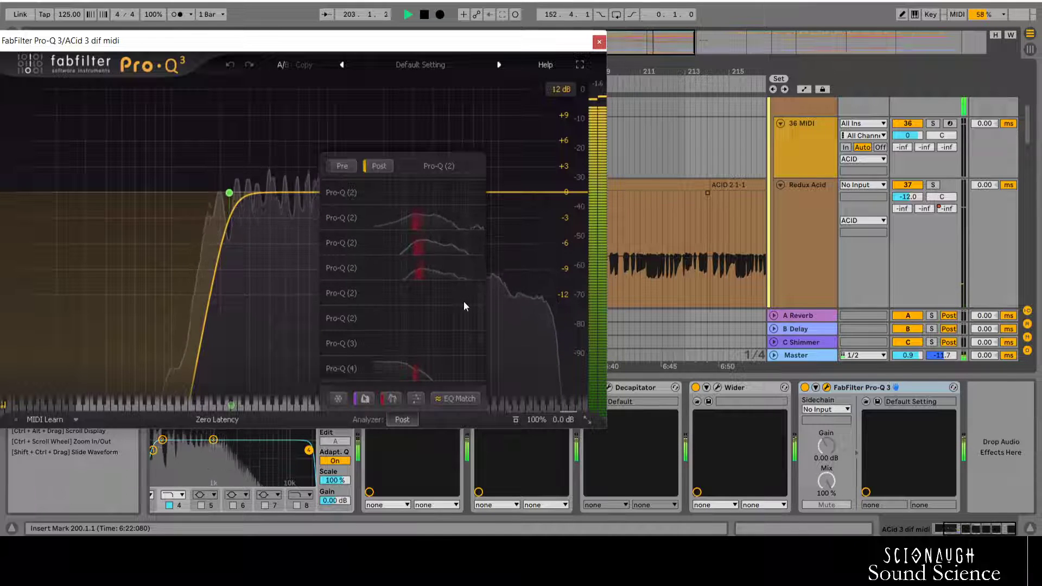
{"action": "scroll", "coordinate": [464, 301], "scroll_direction": "up", "scroll_amount": 1}
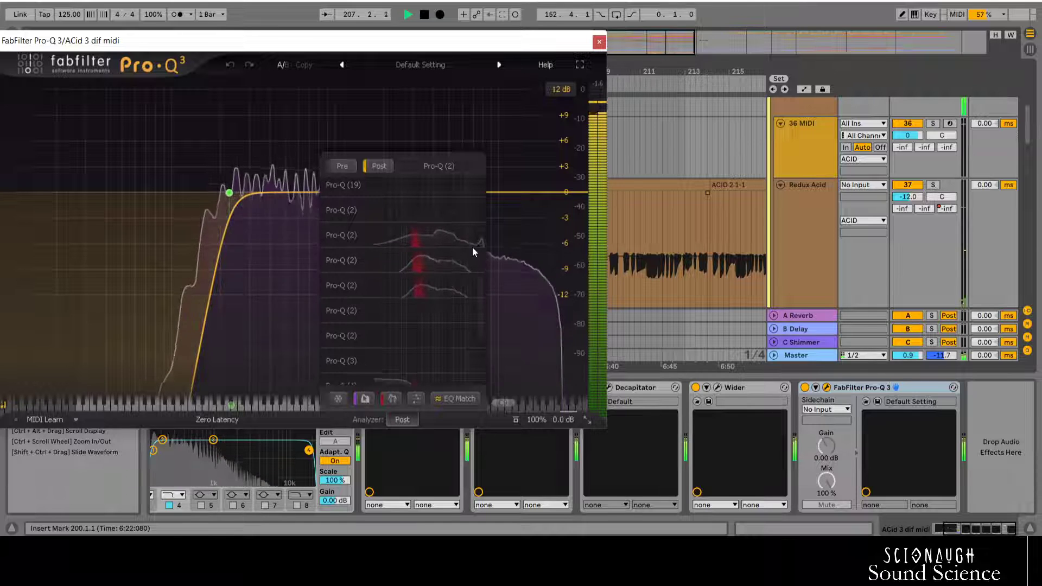
{"action": "mouse_move", "coordinate": [463, 239]}
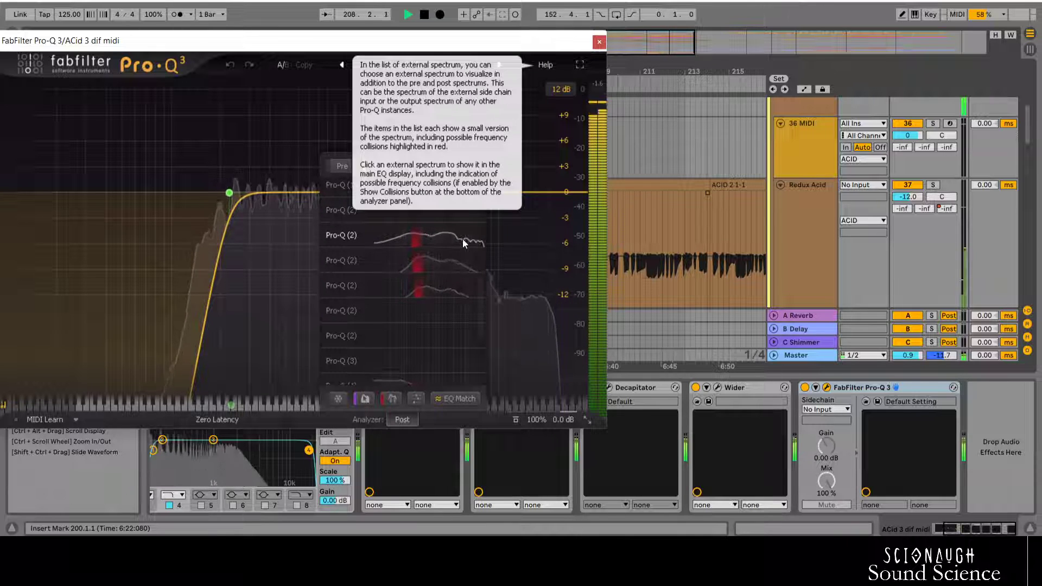
{"action": "left_click", "coordinate": [448, 265]}
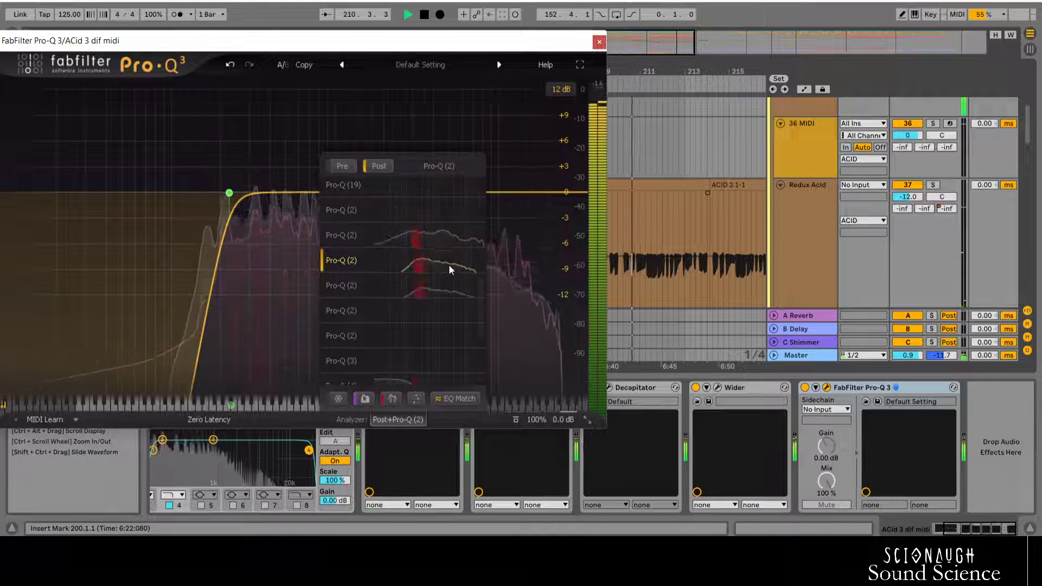
{"action": "left_click", "coordinate": [409, 419]}
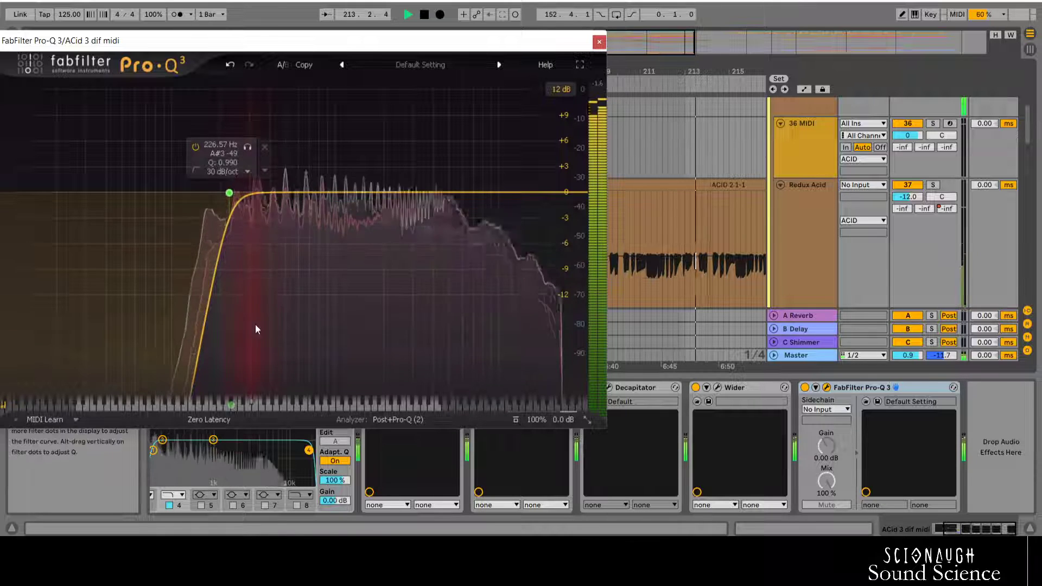
Step: Lower the low cut to about 202 Hz and add a bell cut of about -1.55 dB near 296 Hz with a Q of 1.754
{"action": "left_click_drag", "start_coordinate": [229, 193], "coordinate": [220, 194]}
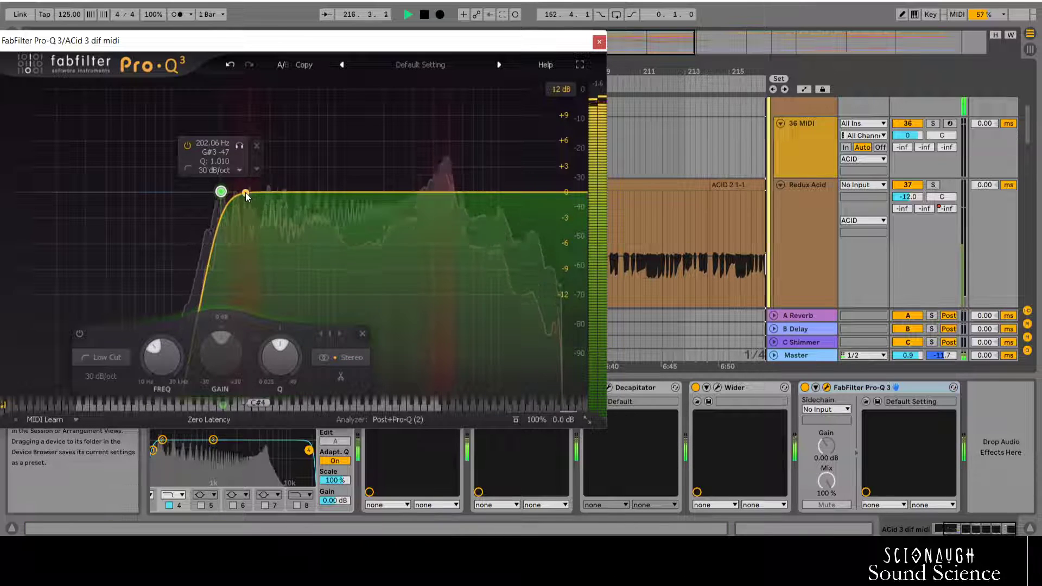
{"action": "mouse_move", "coordinate": [245, 194]}
{"action": "left_mouse_down"}
{"action": "mouse_move", "coordinate": [241, 216]}
{"action": "mouse_move", "coordinate": [248, 205]}
{"action": "left_mouse_up"}
{"action": "scroll", "coordinate": [246, 217], "scroll_direction": "up", "scroll_amount": 5}
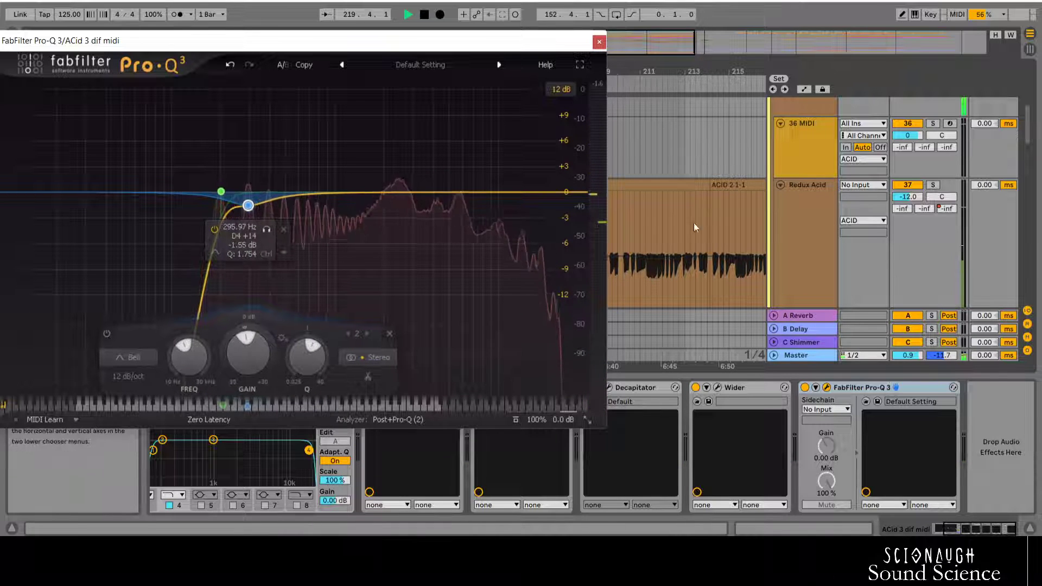
Step: Show the Redux Acid track's devices, place the insert marker in bar 197 and play the passage briefly
{"action": "left_click", "coordinate": [811, 212]}
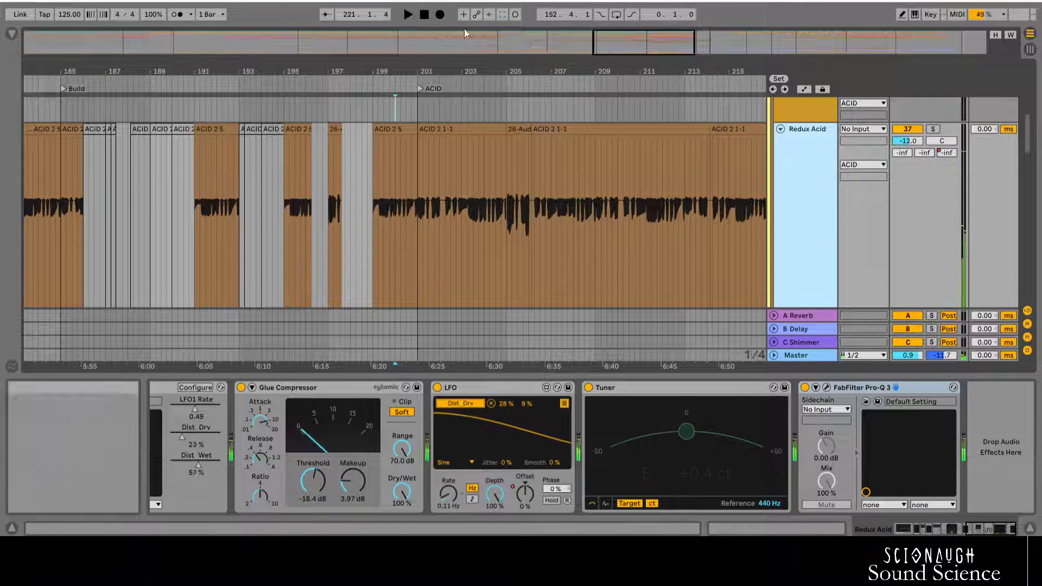
{"action": "left_click_drag", "start_coordinate": [485, 72], "coordinate": [625, 66]}
{"action": "scroll", "coordinate": [359, 225], "scroll_direction": "down", "scroll_amount": 7}
{"action": "scroll", "coordinate": [284, 167], "scroll_direction": "up", "scroll_amount": 3}
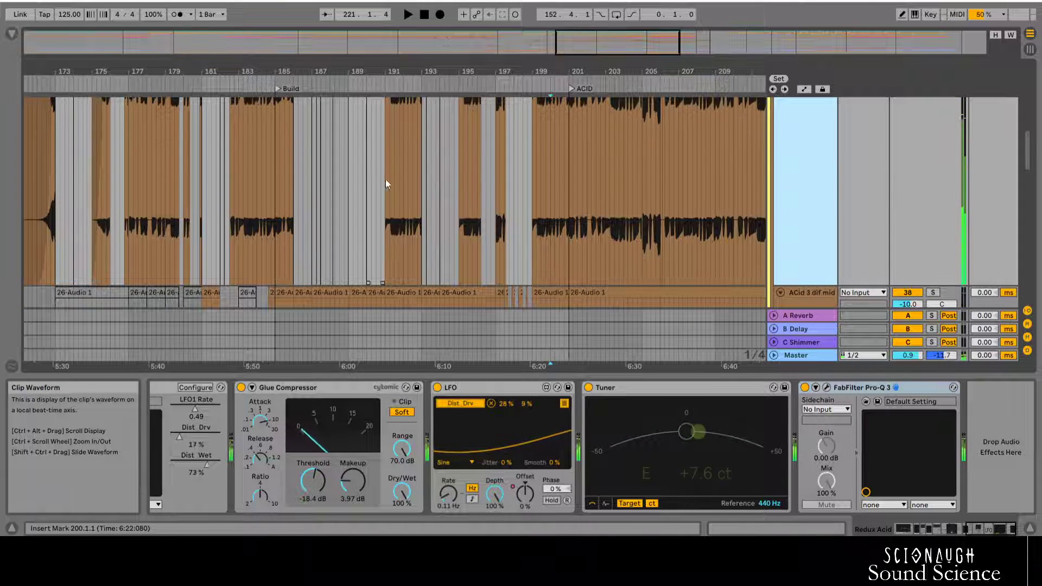
{"action": "scroll", "coordinate": [402, 185], "scroll_direction": "up", "scroll_amount": 4}
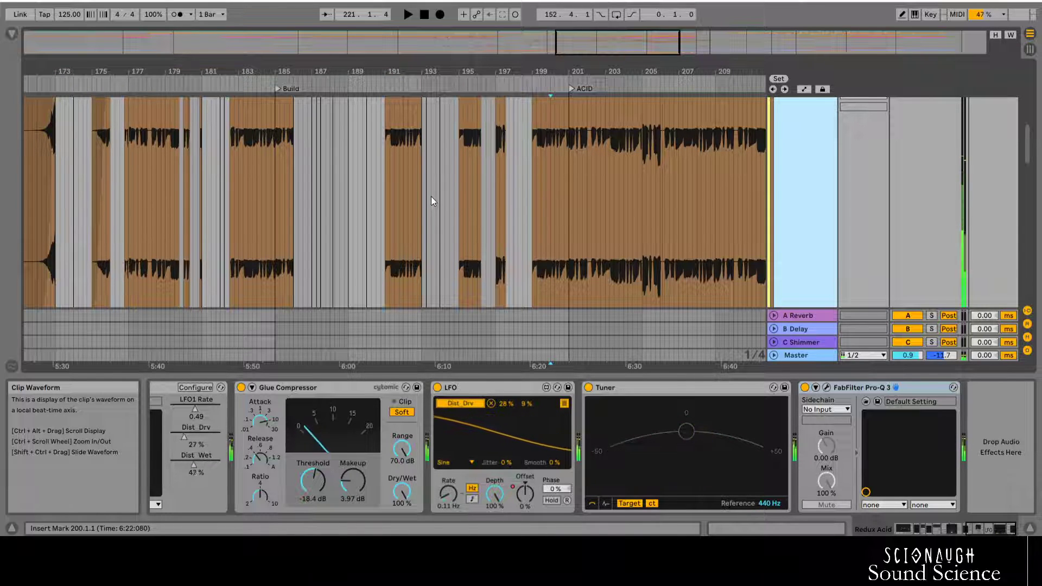
{"action": "left_click", "coordinate": [505, 188]}
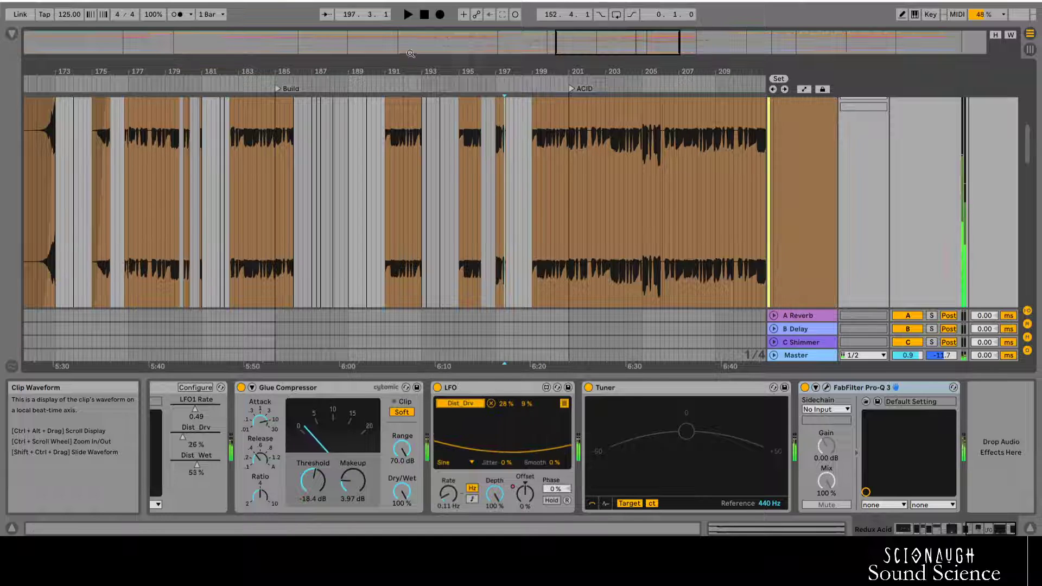
{"action": "left_click", "coordinate": [408, 15]}
{"action": "left_click", "coordinate": [424, 17]}
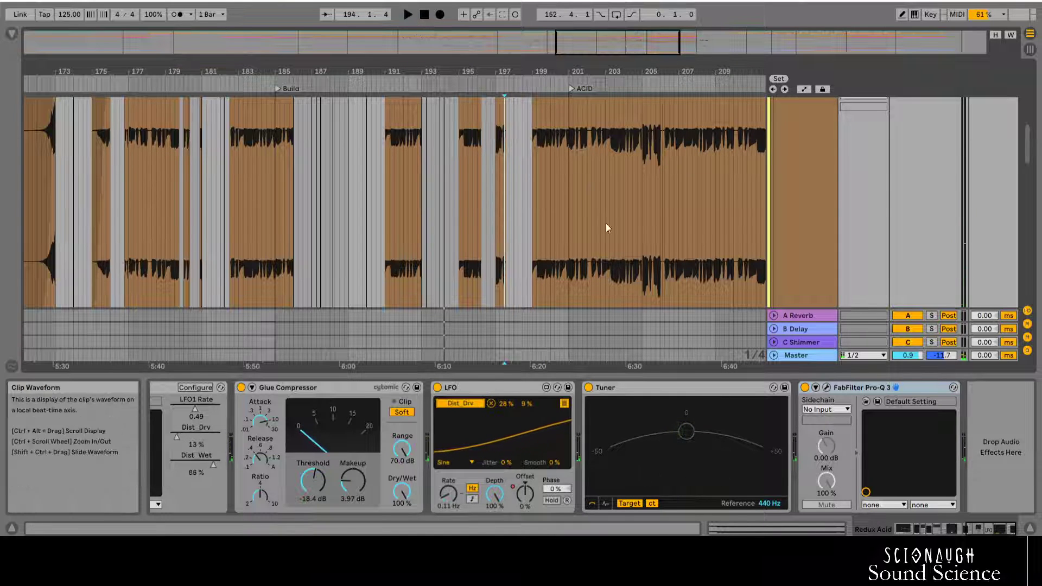
Step: Search the audio effects for "enve" and add the Envelope Follower after FabFilter Pro-Q 3 on the Redux Acid track
{"action": "scroll", "coordinate": [604, 220], "scroll_direction": "up", "scroll_amount": 5}
{"action": "scroll", "coordinate": [595, 143], "scroll_direction": "down", "scroll_amount": 3}
{"action": "left_click_drag", "start_coordinate": [590, 72], "coordinate": [282, 71]}
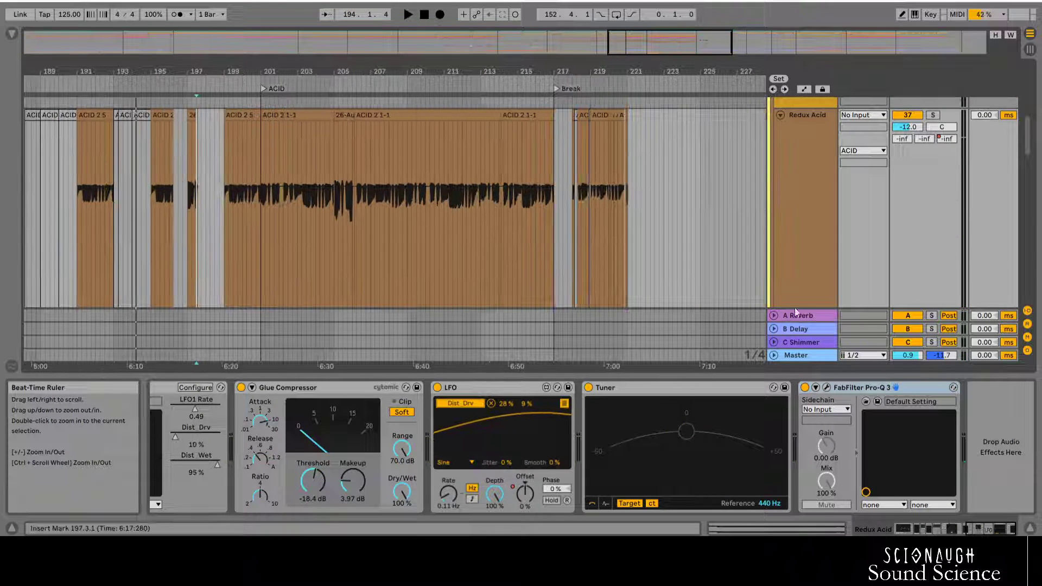
{"action": "double_click", "coordinate": [796, 217]}
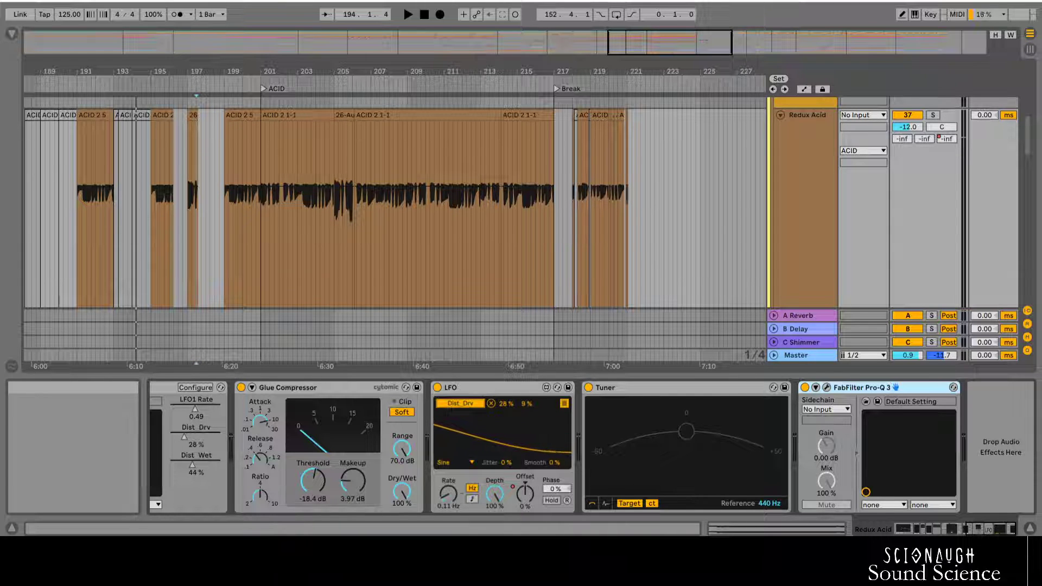
{"action": "left_click", "coordinate": [16, 36]}
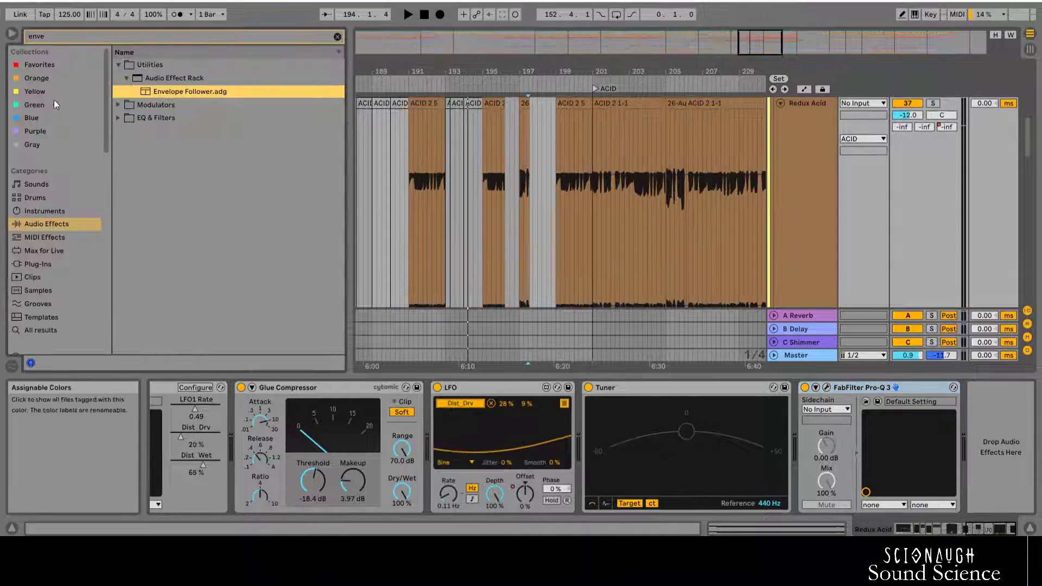
{"action": "left_click", "coordinate": [338, 35]}
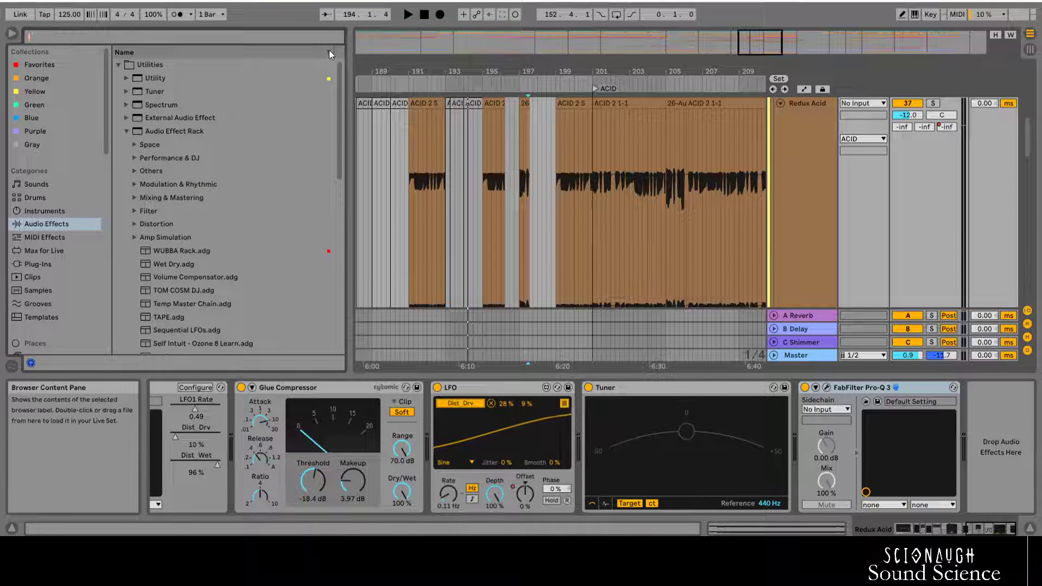
{"action": "key", "text": "BackSpace"}
{"action": "type", "text": "enve"}
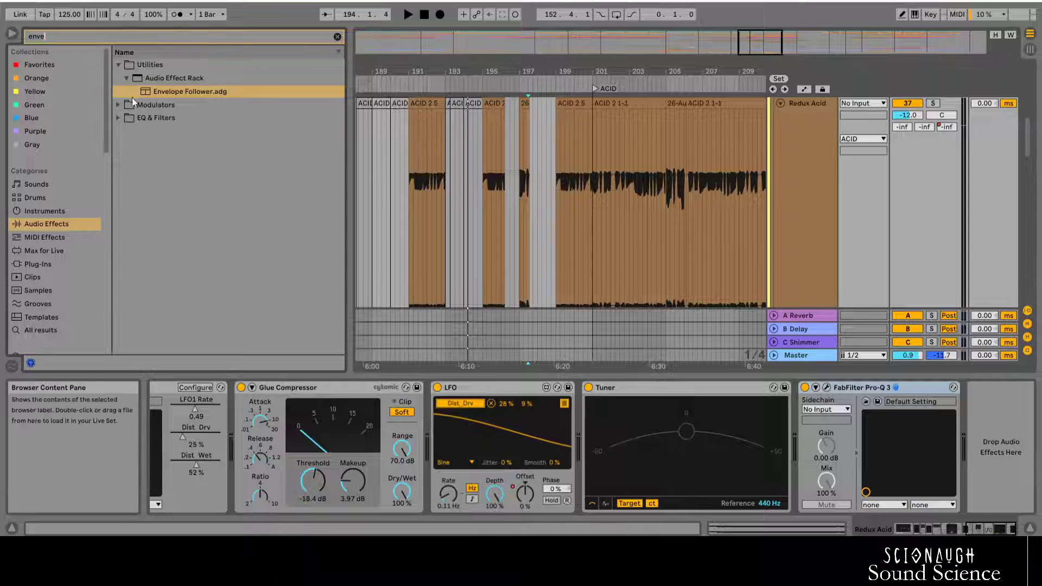
{"action": "left_click", "coordinate": [119, 105]}
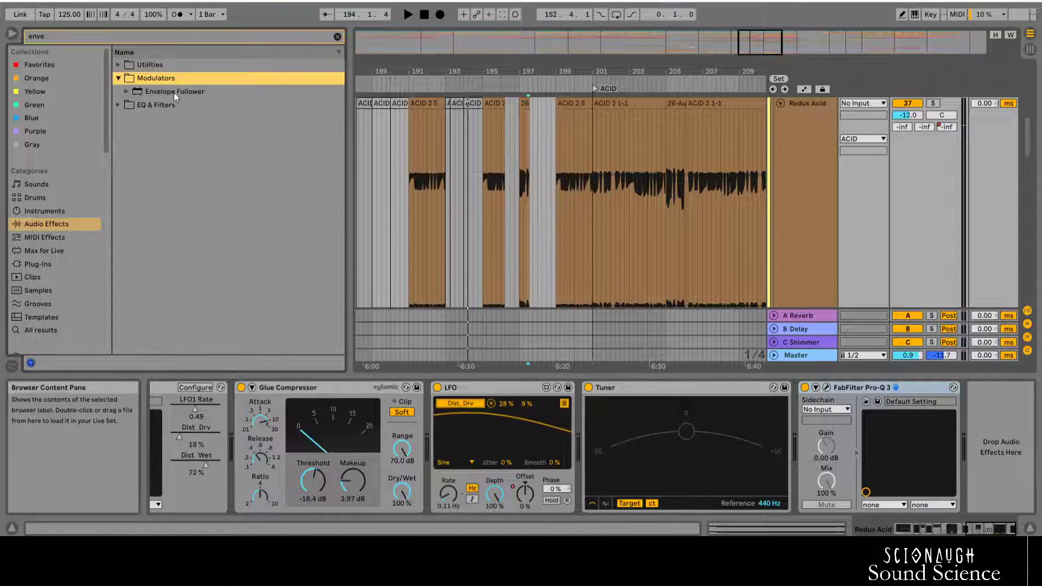
{"action": "left_click_drag", "start_coordinate": [173, 92], "coordinate": [994, 446]}
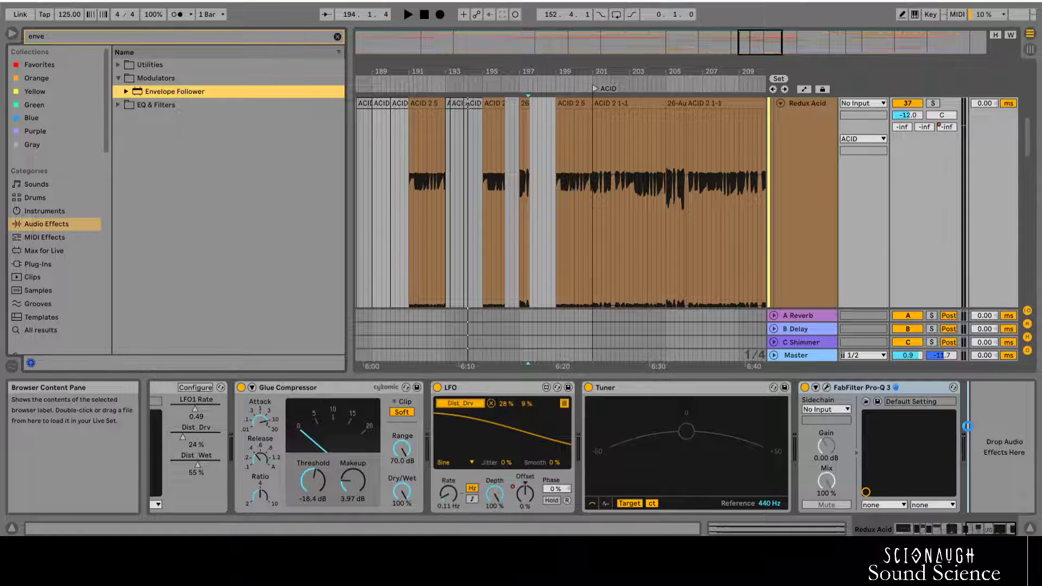
Step: Solo the Redux Acid track with its activator off, and set the Envelope Follower's gain to 11 dB while playing the ACID section
{"action": "left_click_drag", "start_coordinate": [715, 72], "coordinate": [529, 70]}
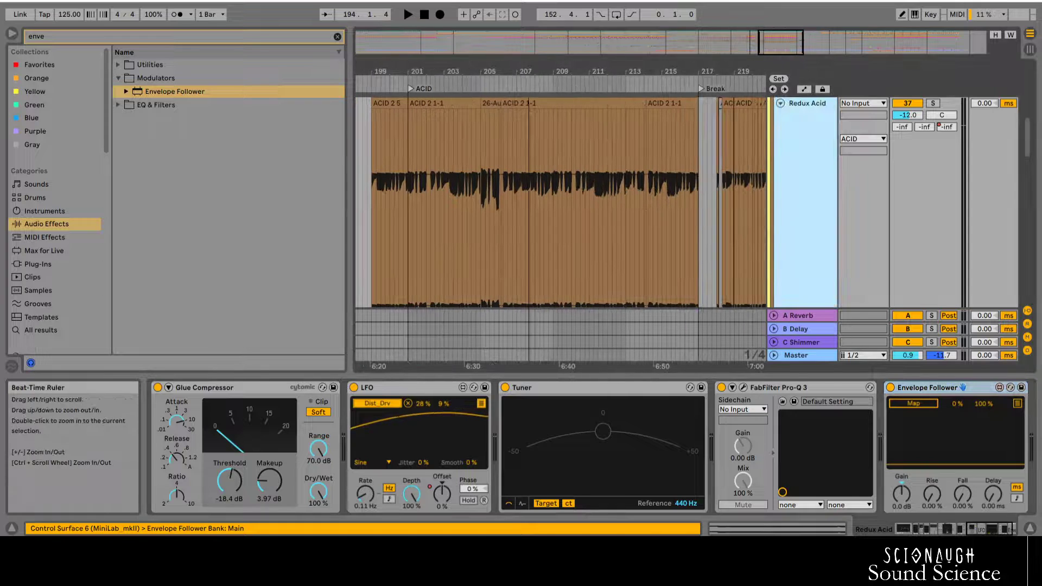
{"action": "left_click", "coordinate": [933, 103]}
{"action": "left_click", "coordinate": [907, 104]}
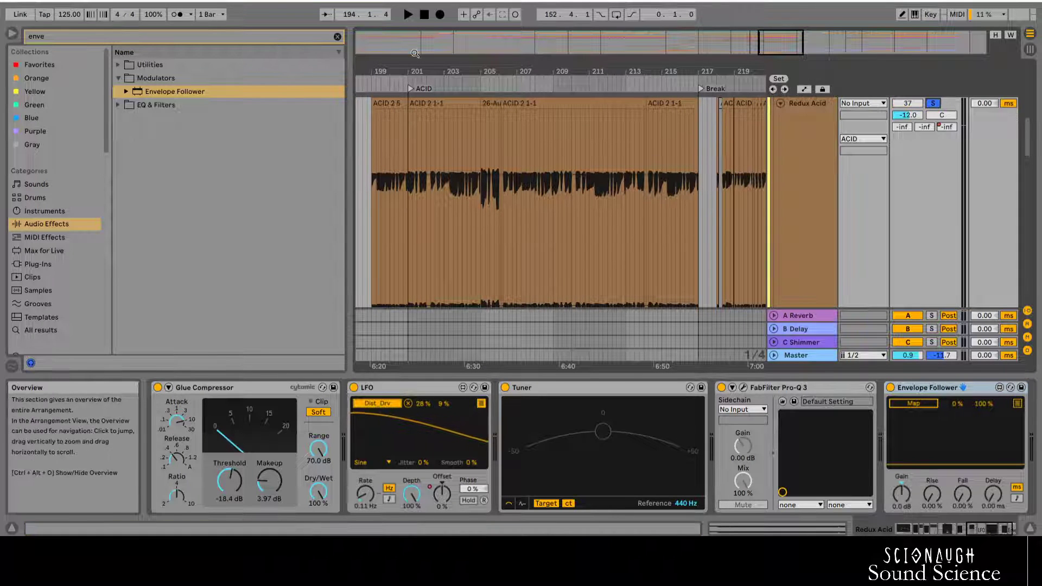
{"action": "left_click", "coordinate": [423, 81]}
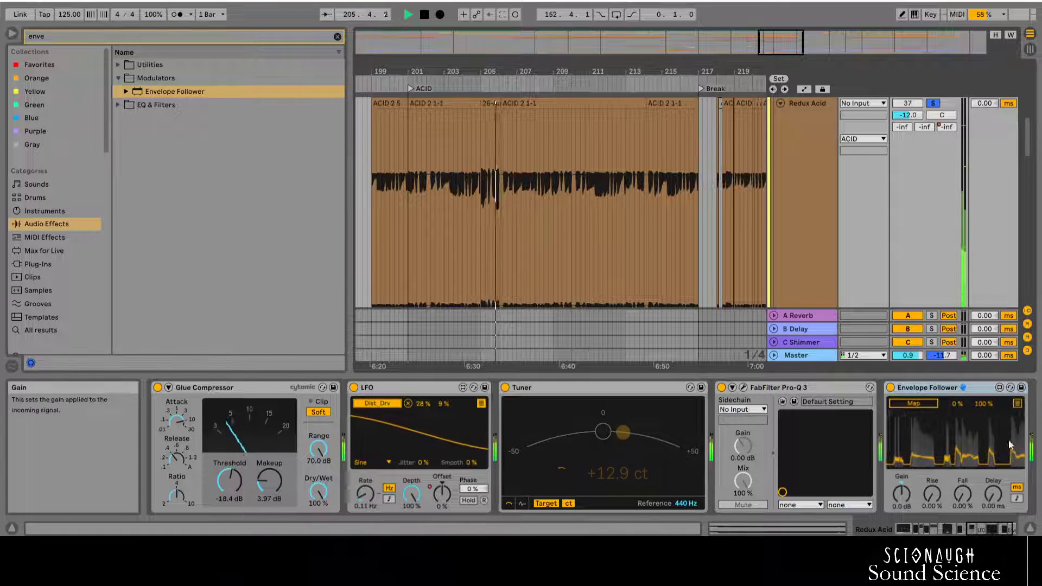
{"action": "left_click_drag", "start_coordinate": [901, 493], "coordinate": [901, 462]}
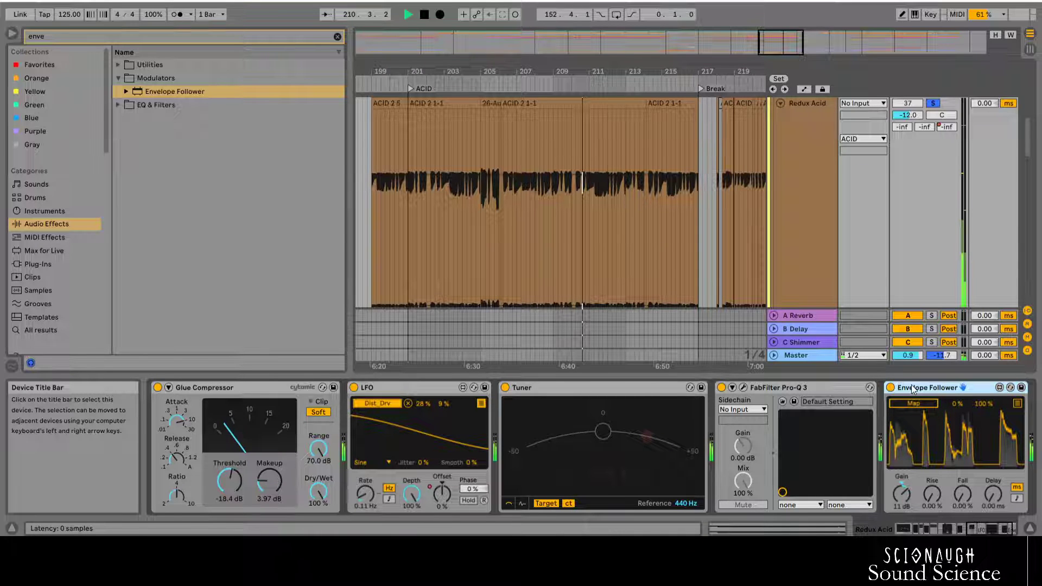
Step: Group the Envelope Follower into an Audio Effect Rack, stop playback and show the rack's chain list
{"action": "key", "text": "ctrl+g"}
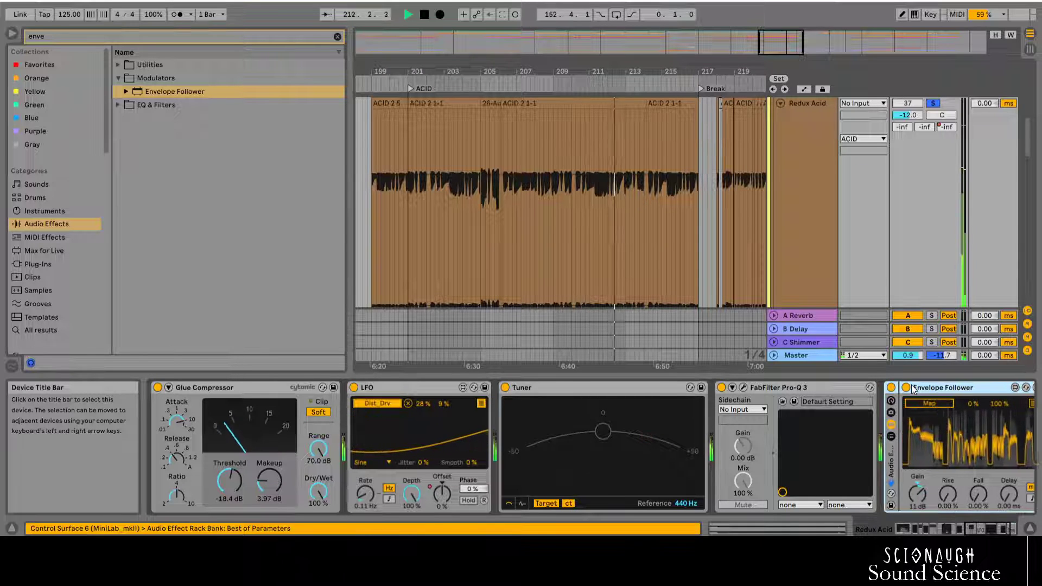
{"action": "left_click", "coordinate": [425, 15]}
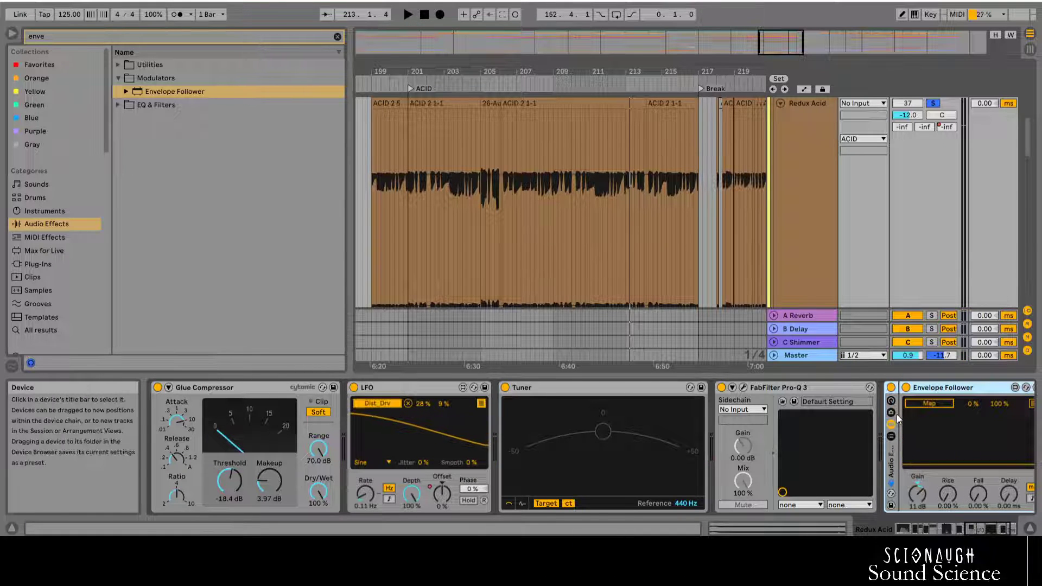
{"action": "left_click", "coordinate": [960, 531]}
{"action": "left_click", "coordinate": [982, 524]}
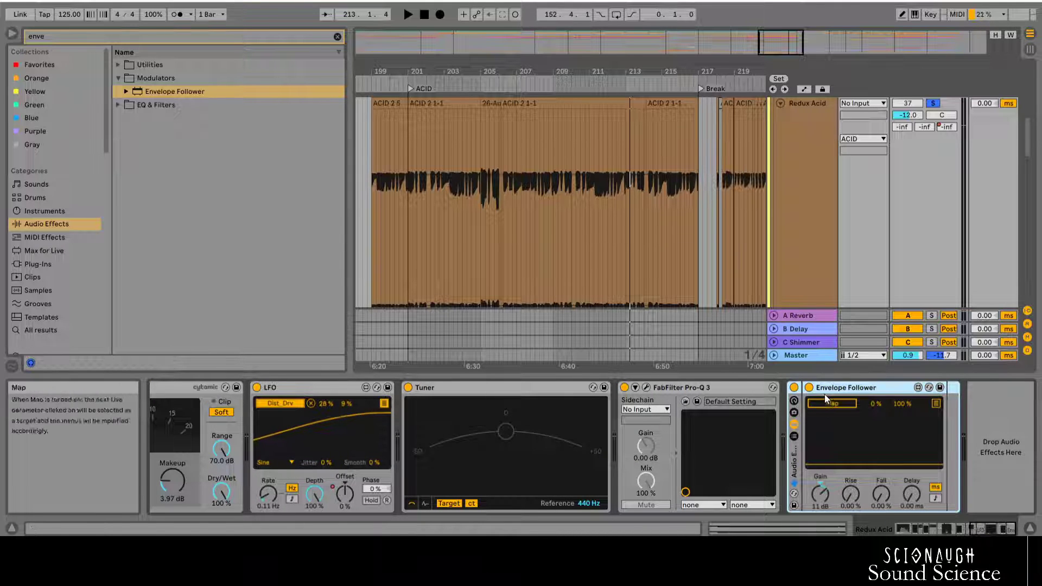
{"action": "left_click", "coordinate": [796, 435]}
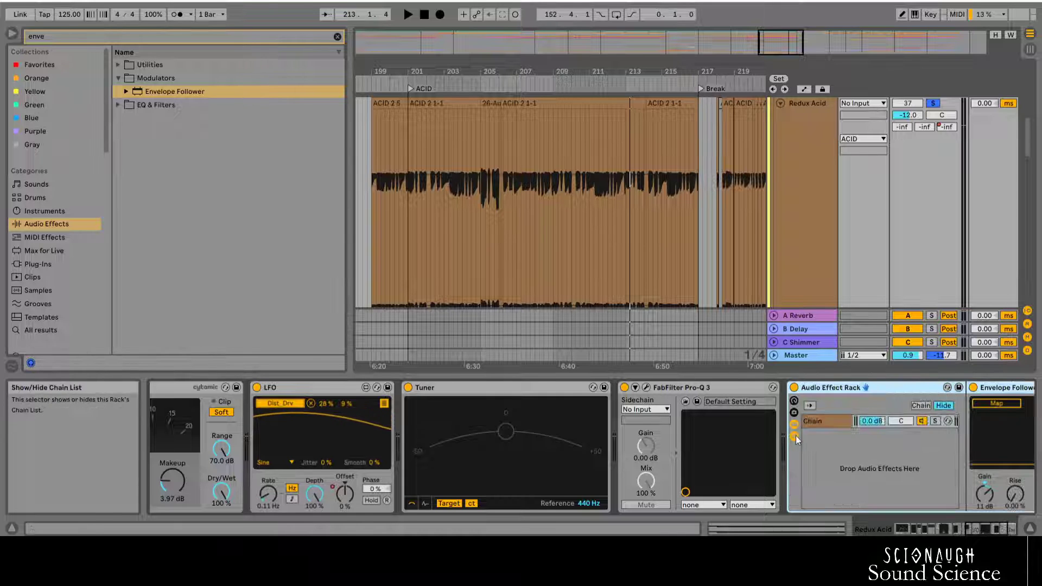
{"action": "left_click", "coordinate": [1003, 532]}
{"action": "left_click", "coordinate": [945, 529]}
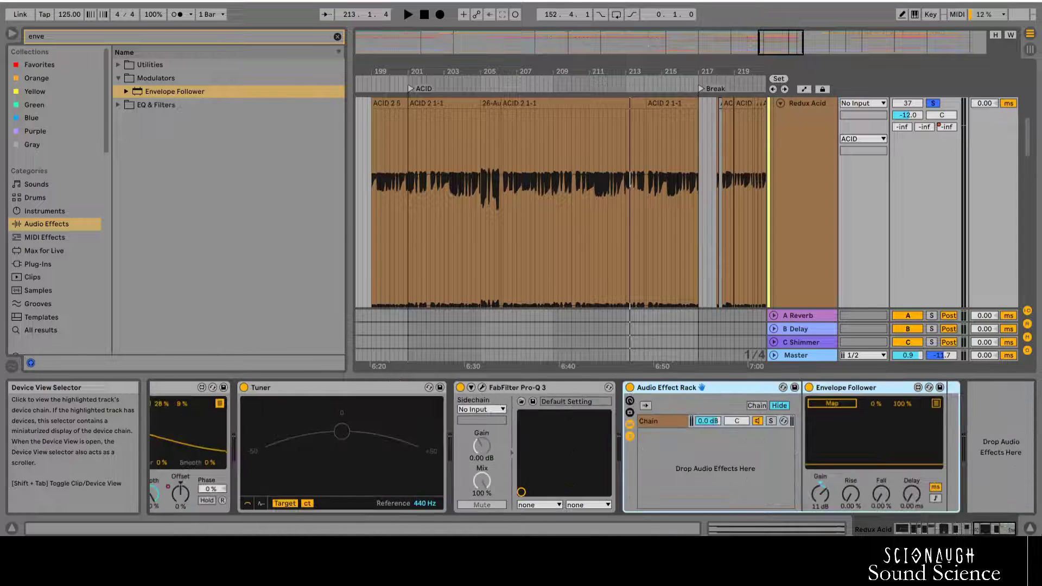
Step: Rename the Audio Effect Rack's chain as Signal
{"action": "left_click", "coordinate": [683, 420]}
{"action": "type", "text": "Signal"}
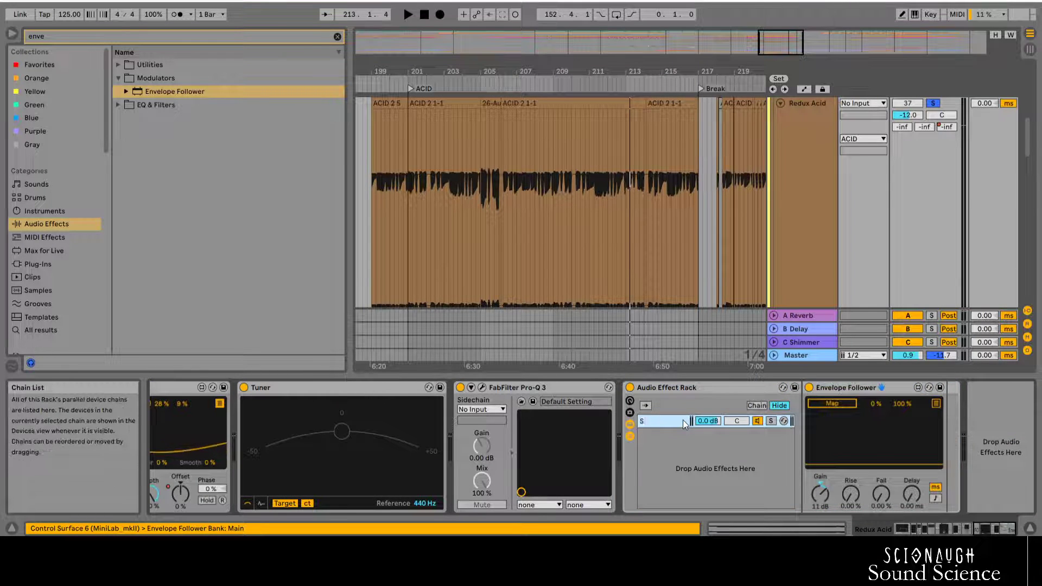
{"action": "key", "text": "Return"}
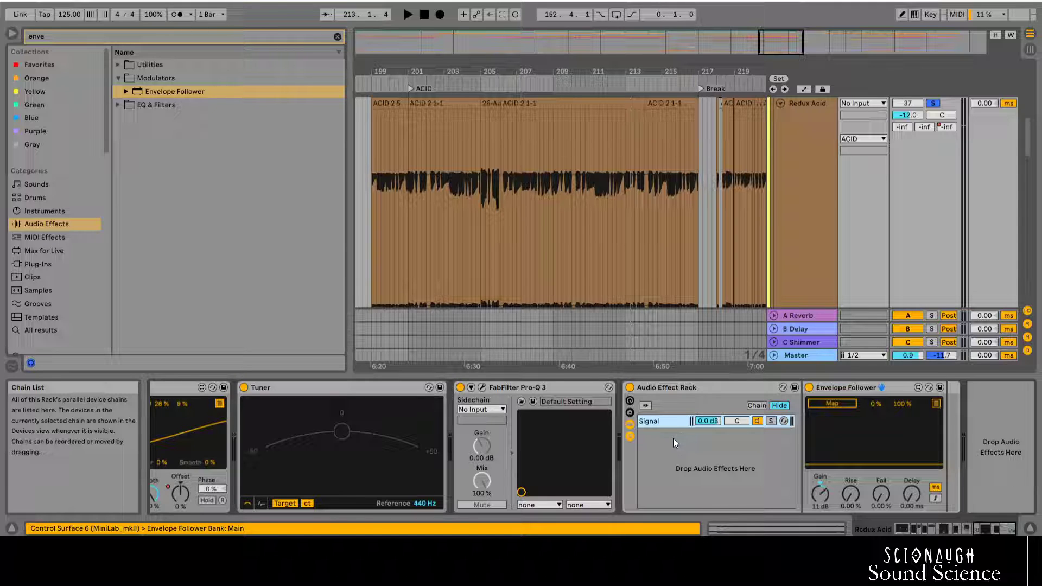
Step: Duplicate the Signal chain, name the upper chain Env Send and set its volume to -inf dB
{"action": "key", "text": "ctrl+d"}
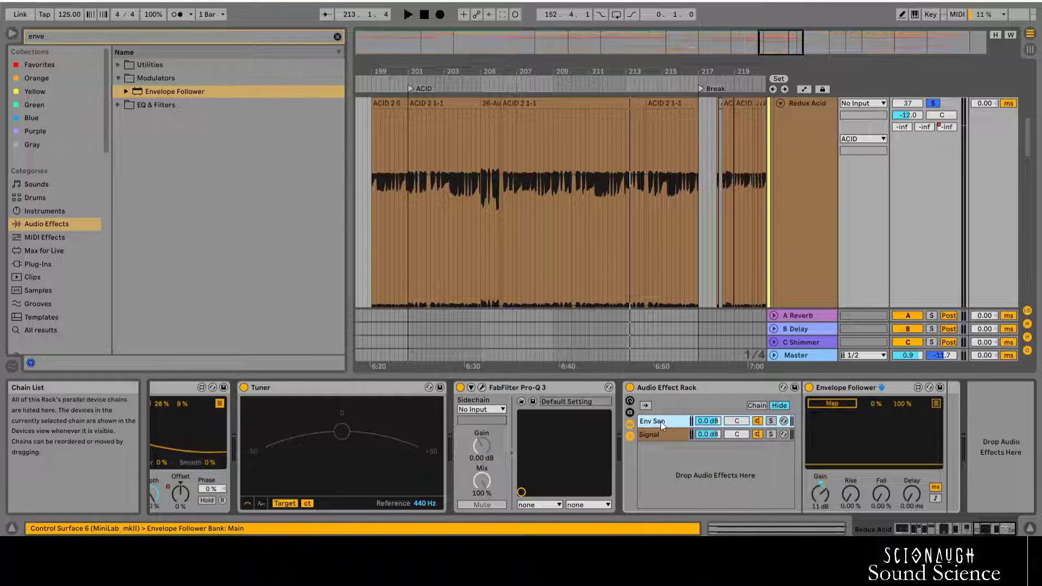
{"action": "left_click", "coordinate": [655, 435]}
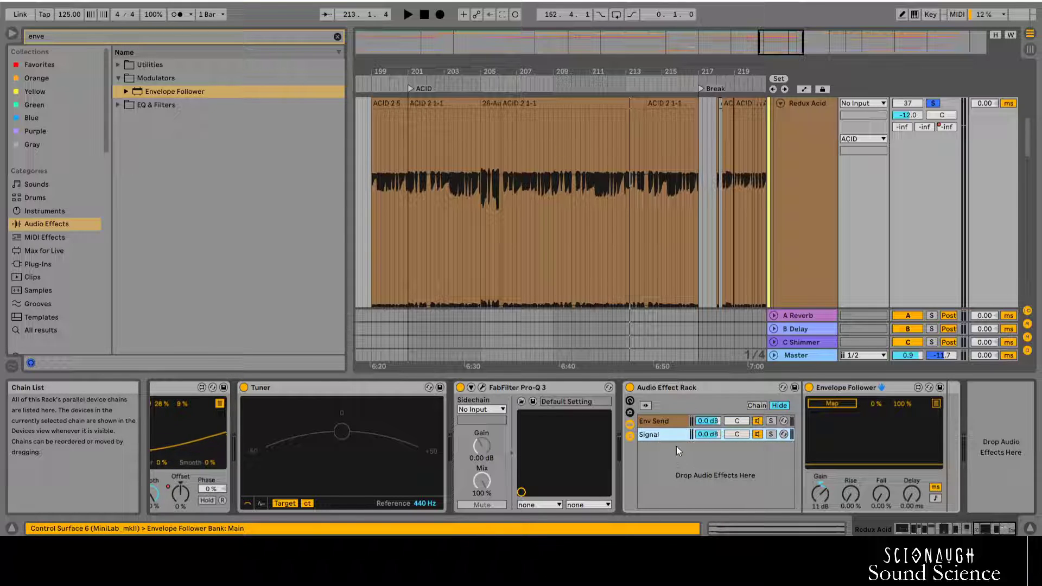
{"action": "left_click", "coordinate": [707, 421]}
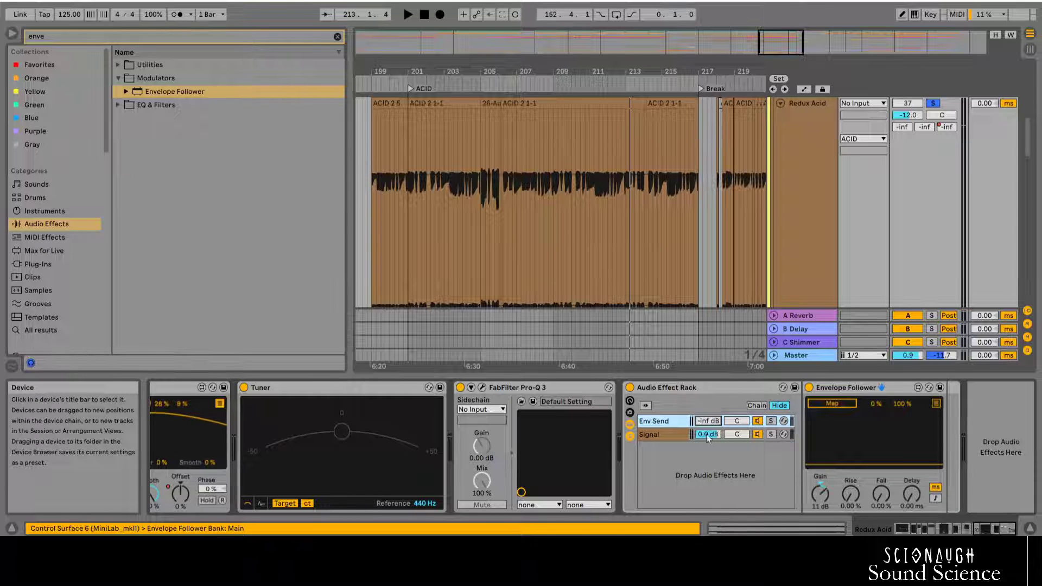
Step: Search the audio effects for "eq" and add an EQ Eight before the Envelope Follower in the Signal chain
{"action": "left_click", "coordinate": [707, 434]}
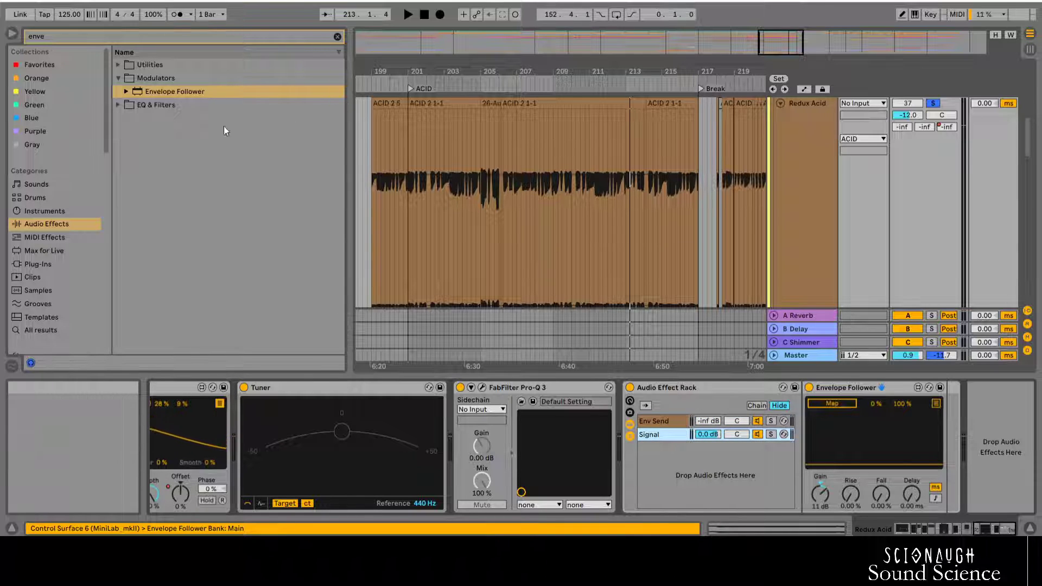
{"action": "left_click", "coordinate": [55, 36]}
{"action": "type", "text": "eq"}
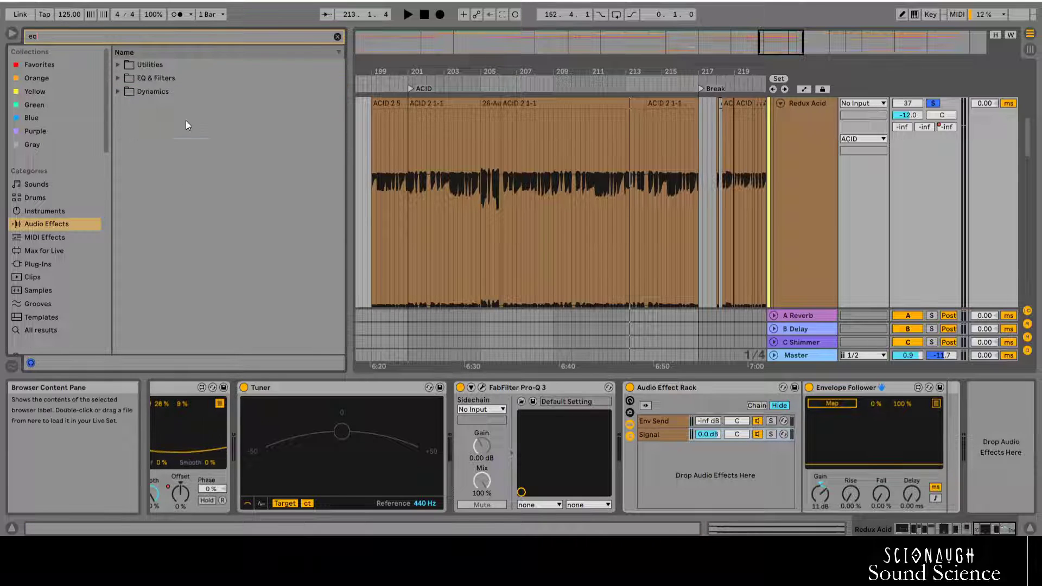
{"action": "left_click", "coordinate": [118, 79]}
{"action": "left_click_drag", "start_coordinate": [157, 105], "coordinate": [820, 465]}
{"action": "left_click_drag", "start_coordinate": [802, 409], "coordinate": [804, 408]}
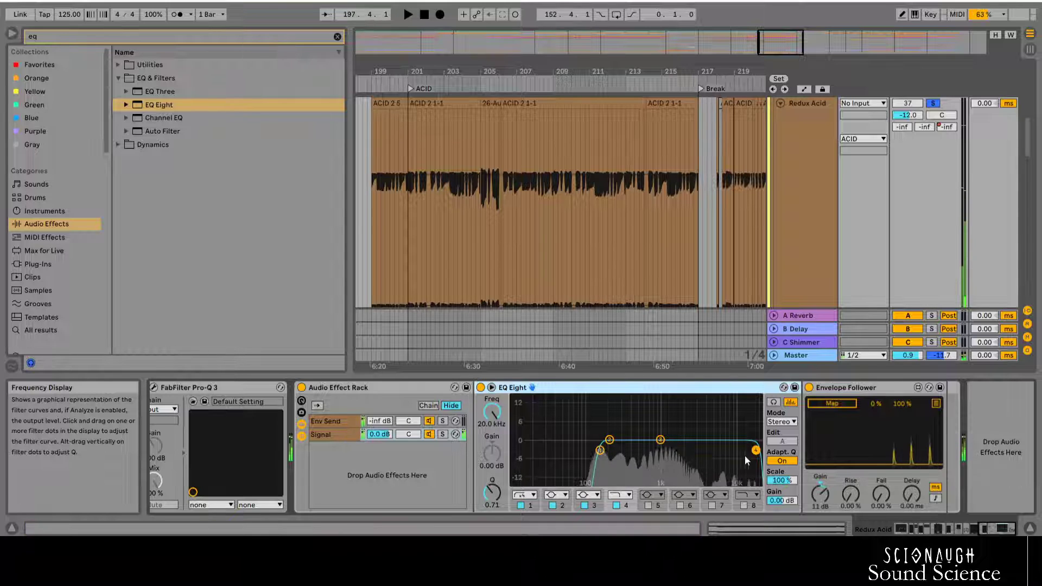
Step: Lower the EQ Eight's band 4 high cut to about 1.21 kHz with a Q of 0.82 and play from the ACID section
{"action": "left_click_drag", "start_coordinate": [755, 451], "coordinate": [667, 448]}
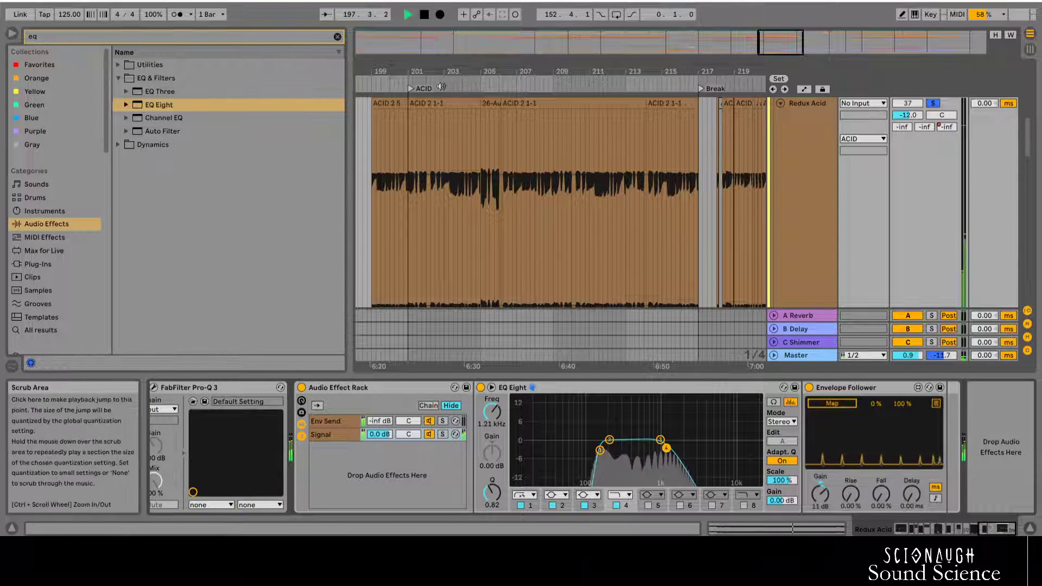
{"action": "left_click", "coordinate": [440, 87]}
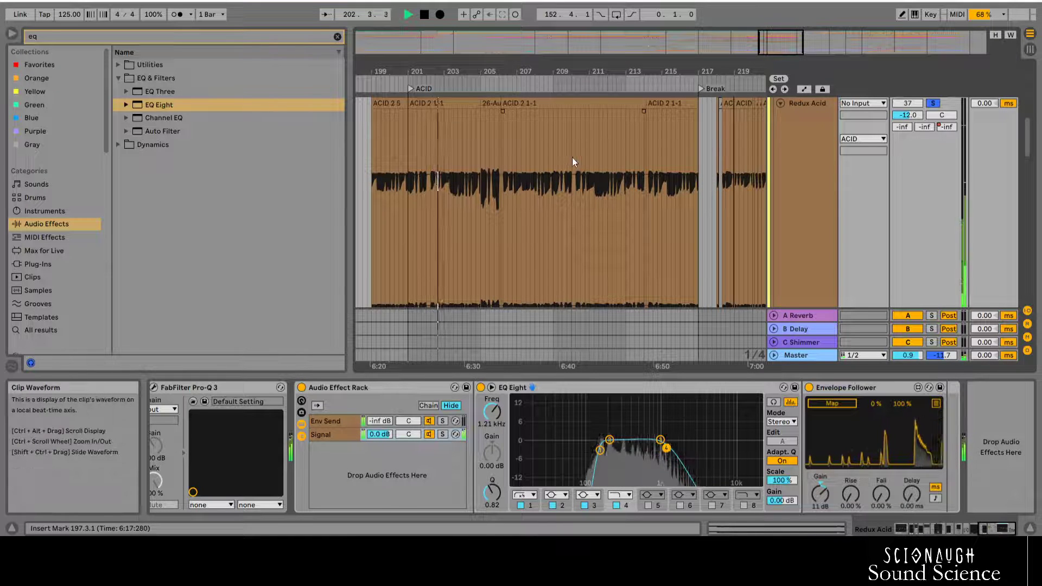
{"action": "left_click_drag", "start_coordinate": [532, 72], "coordinate": [491, 70]}
{"action": "scroll", "coordinate": [579, 135], "scroll_direction": "up", "scroll_amount": 5}
{"action": "scroll", "coordinate": [581, 135], "scroll_direction": "down", "scroll_amount": 4}
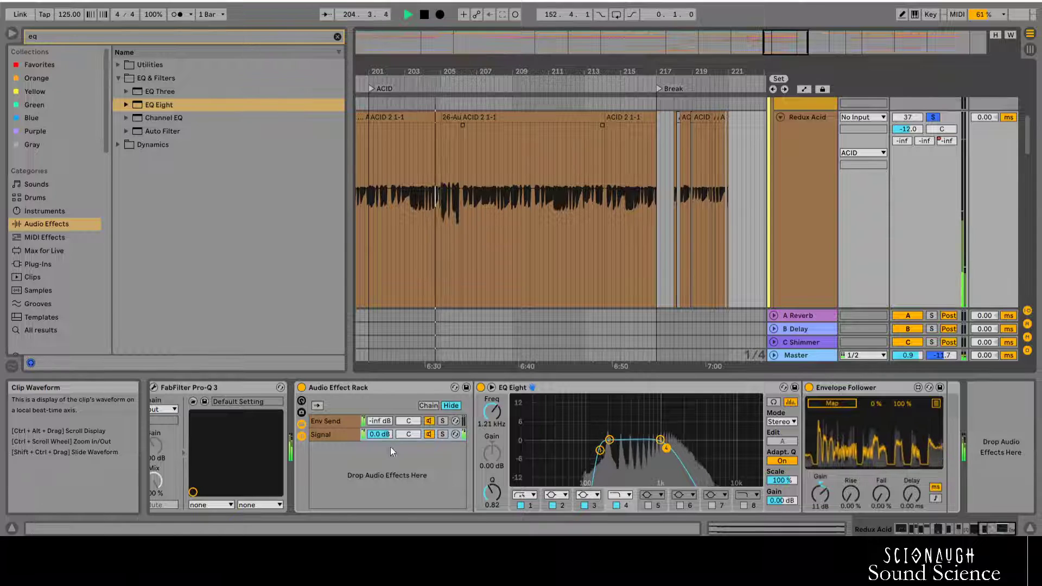
Step: Compare the devices in the Env Send and Signal chains, stopping playback and ending on the Signal chain
{"action": "left_click", "coordinate": [346, 421]}
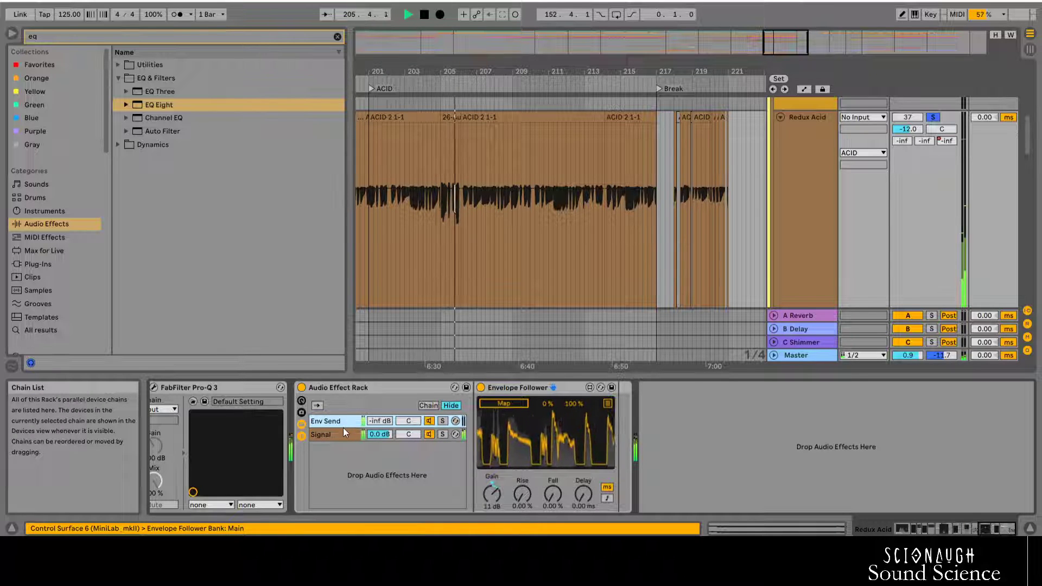
{"action": "left_click", "coordinate": [343, 433]}
{"action": "key", "text": "space"}
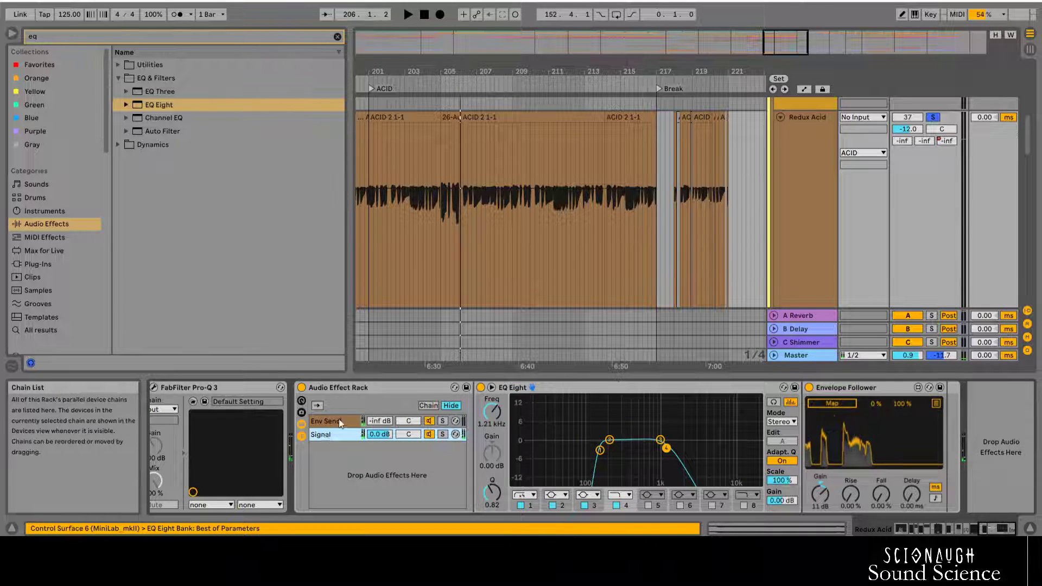
{"action": "left_click", "coordinate": [340, 421]}
{"action": "left_click", "coordinate": [337, 436]}
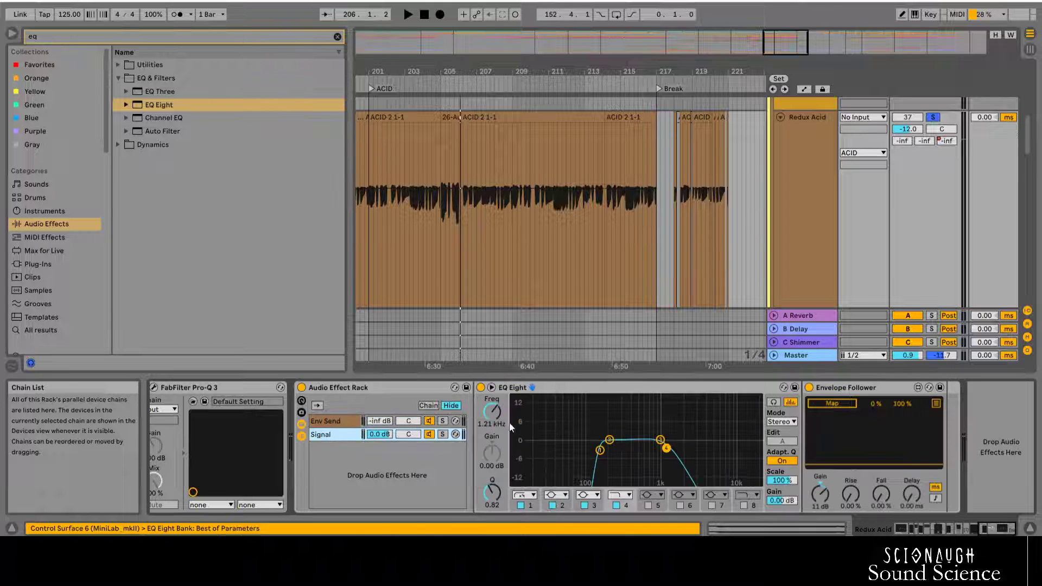
Step: Delete the EQ Eight and the Envelope Follower from the Signal chain, leaving it empty
{"action": "left_click", "coordinate": [599, 396]}
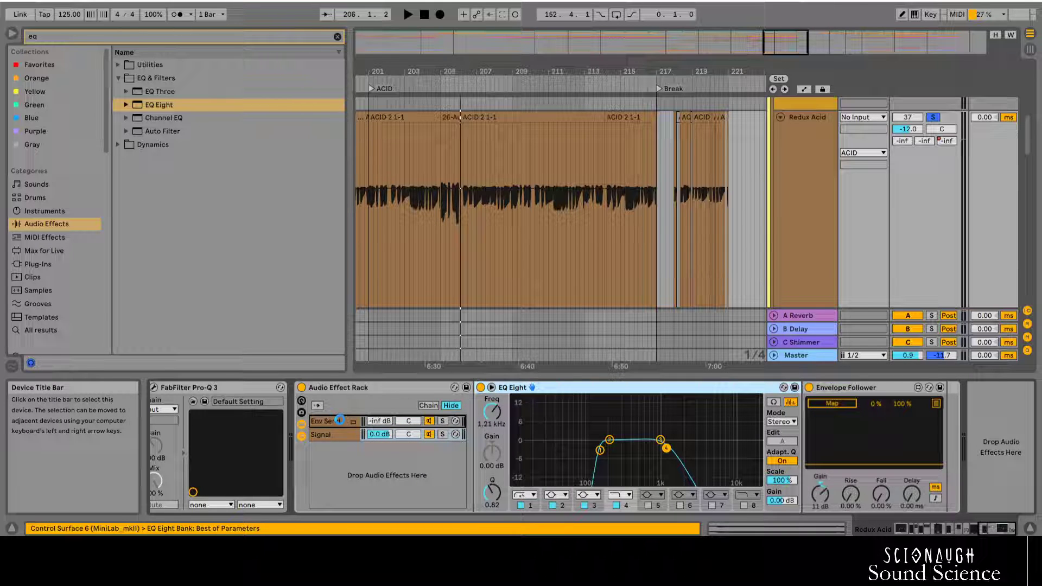
{"action": "key", "text": "Delete"}
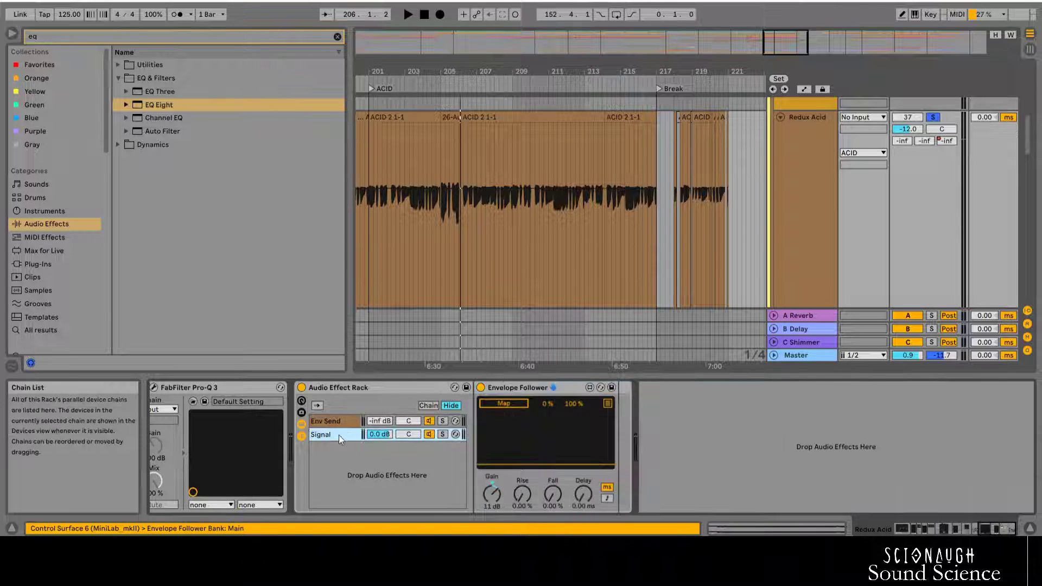
{"action": "left_click", "coordinate": [515, 392]}
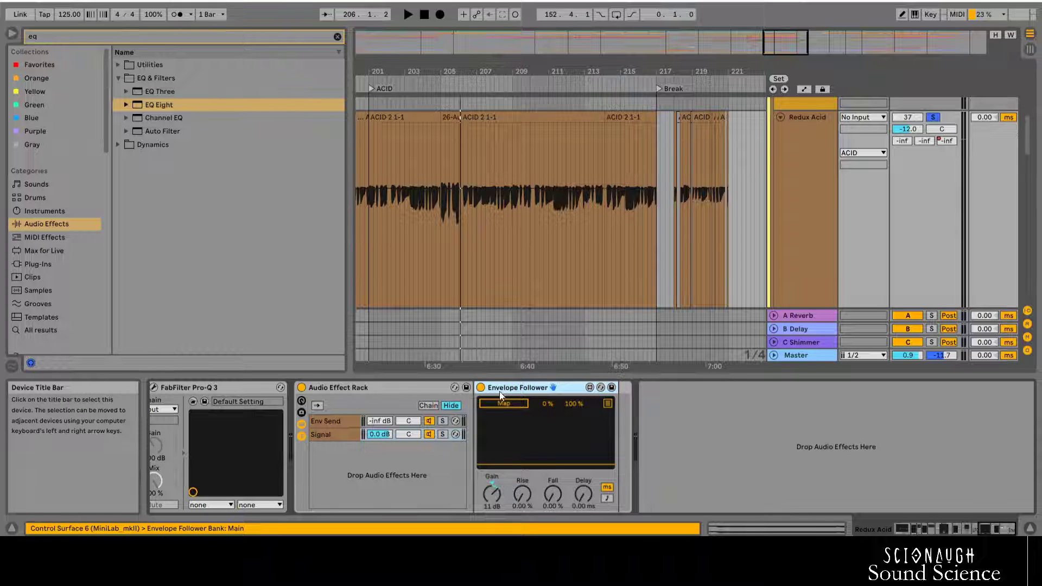
{"action": "key", "text": "Delete"}
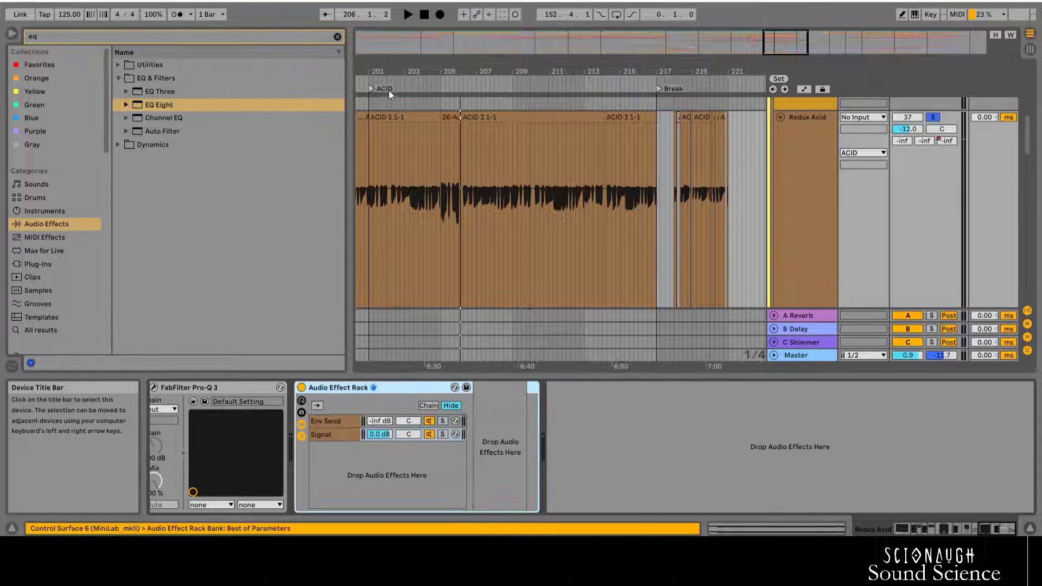
Step: Play from the ACID section, show the Env Send chain, stop playback and move its EQ Eight before the Envelope Follower
{"action": "left_click", "coordinate": [396, 83]}
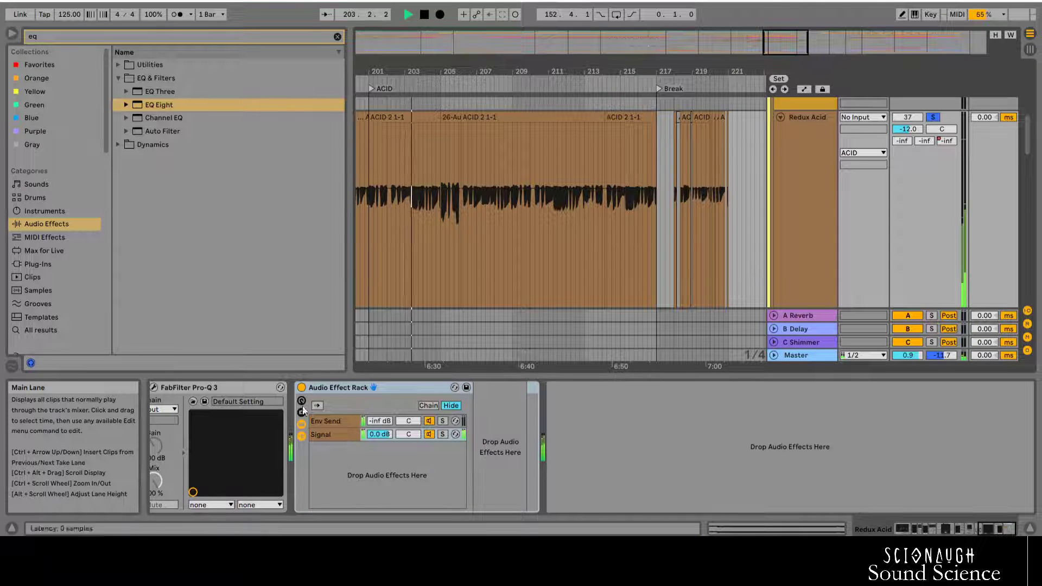
{"action": "left_click", "coordinate": [334, 419]}
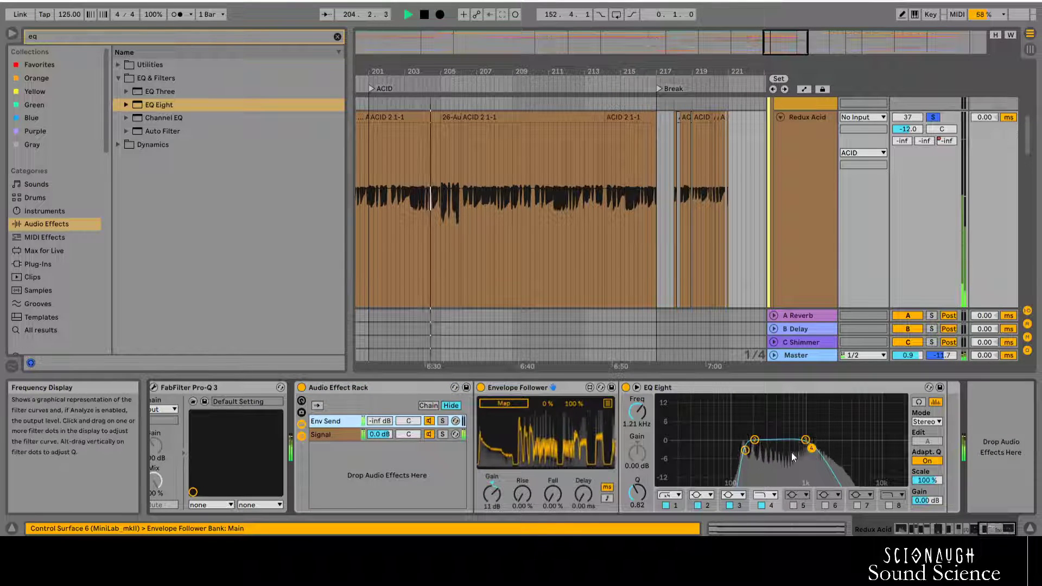
{"action": "key", "text": "space"}
{"action": "left_click", "coordinate": [774, 389]}
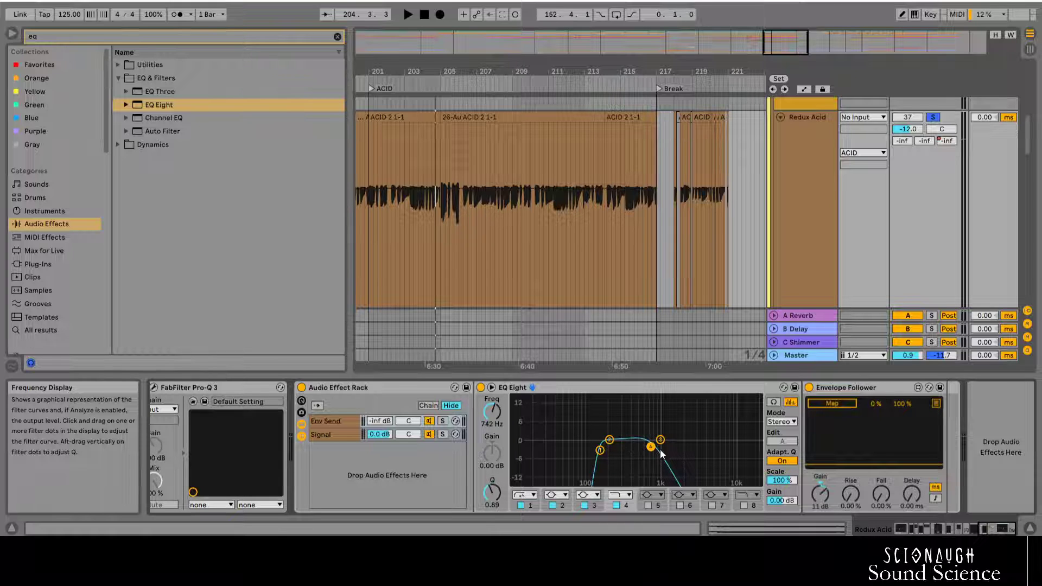
Step: Tune the Env Send EQ Eight's band 4 high cut to about 774 Hz with a Q of 0.78 during playback, ending stopped
{"action": "left_click_drag", "start_coordinate": [600, 450], "coordinate": [681, 454]}
{"action": "key", "text": "space"}
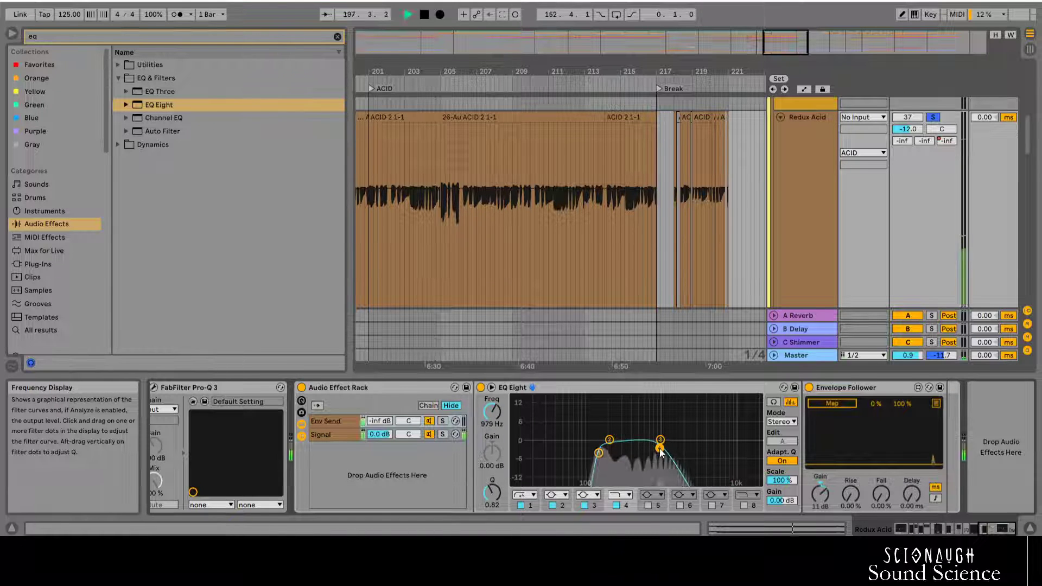
{"action": "left_click", "coordinate": [380, 83]}
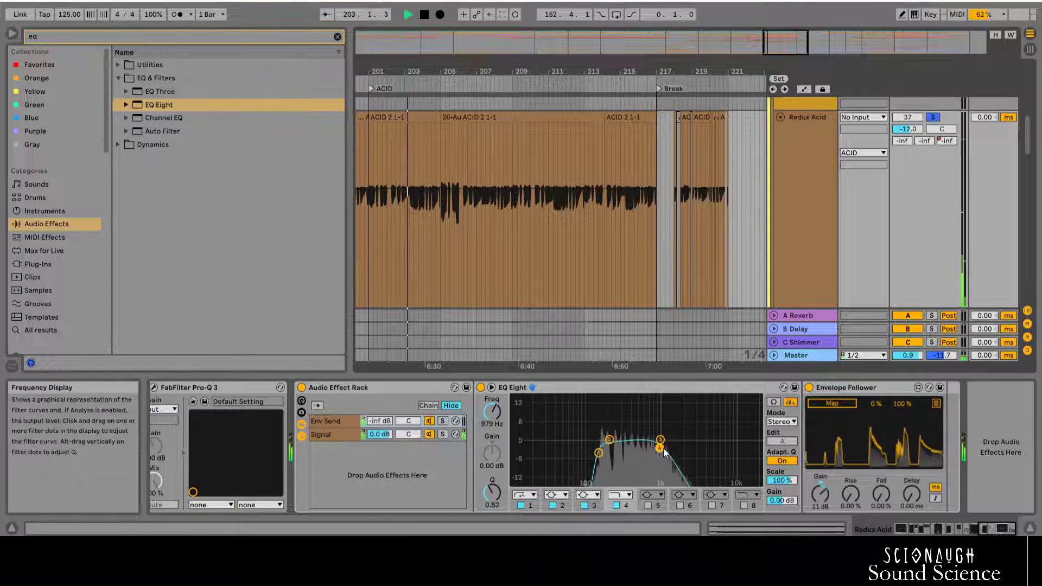
{"action": "left_click_drag", "start_coordinate": [662, 448], "coordinate": [657, 448]}
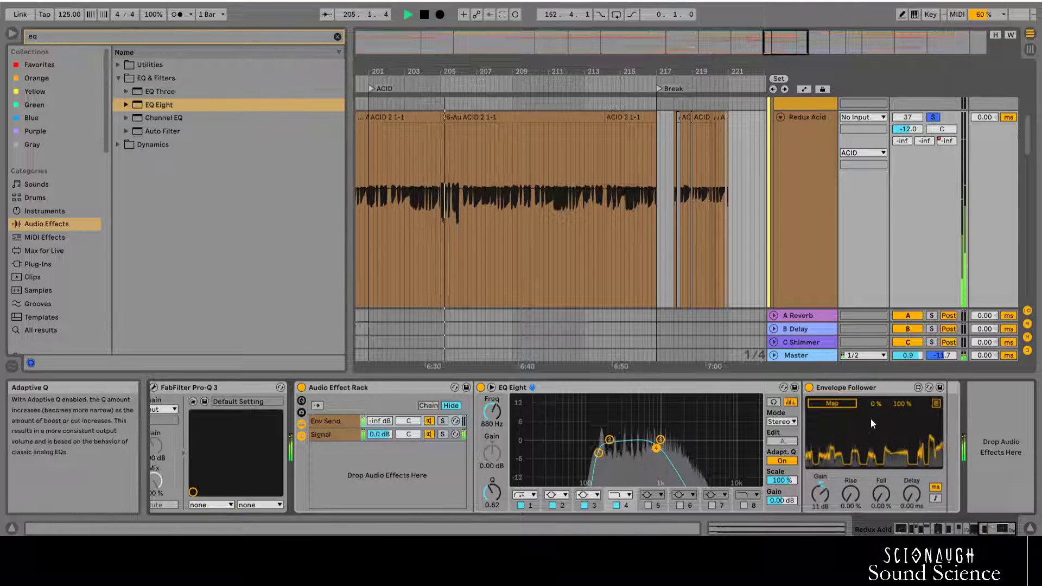
{"action": "left_click_drag", "start_coordinate": [657, 449], "coordinate": [652, 450]}
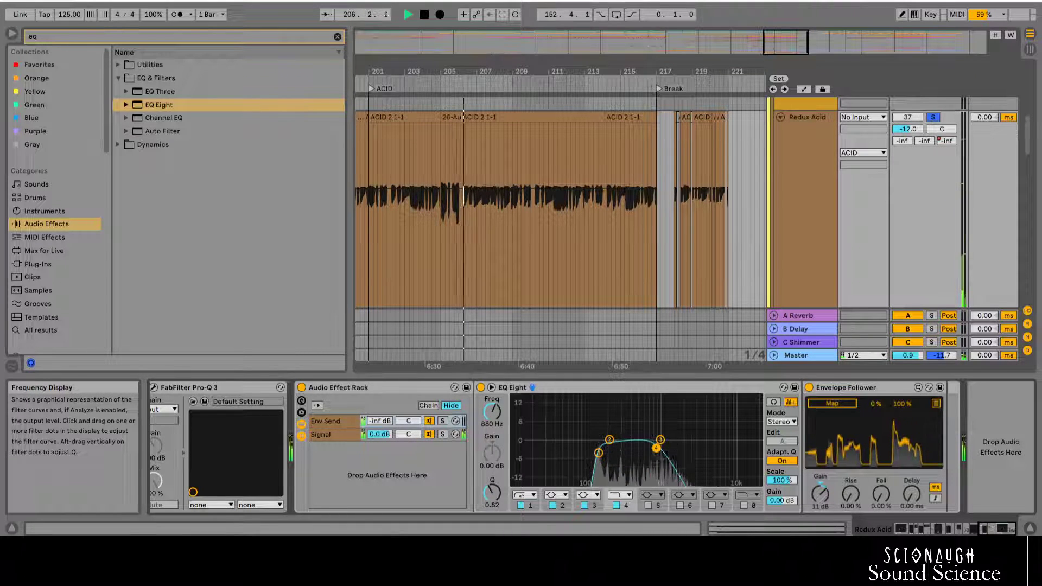
{"action": "key", "text": "space"}
Step: Solo the ACid 3 dif midi track, open its Pro-Q 3 and set the band 2 bell's gain to about -0.98 dB
{"action": "scroll", "coordinate": [730, 130], "scroll_direction": "down", "scroll_amount": 2}
{"action": "scroll", "coordinate": [728, 117], "scroll_direction": "down", "scroll_amount": 4}
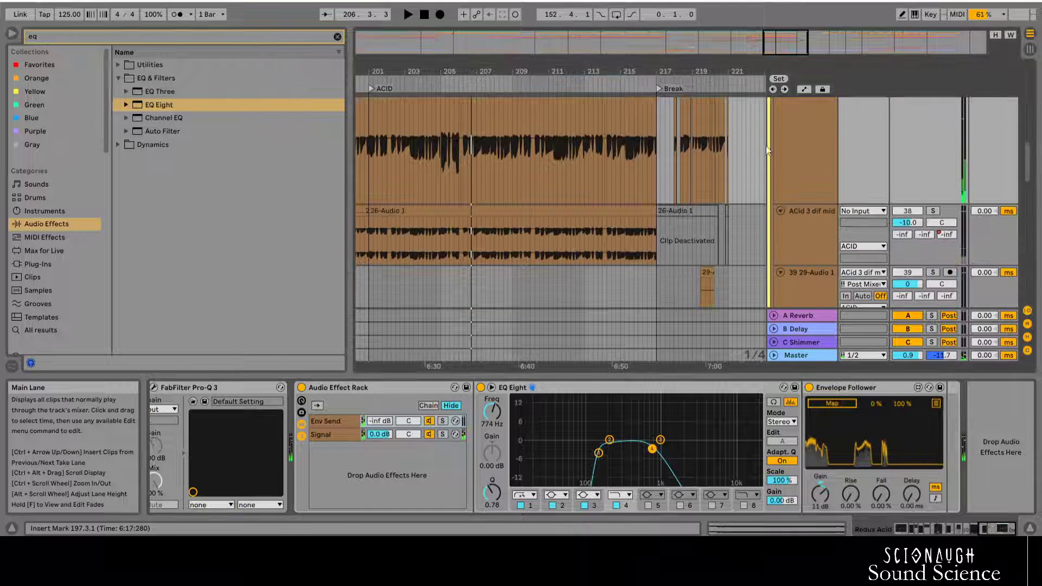
{"action": "left_click", "coordinate": [796, 181]}
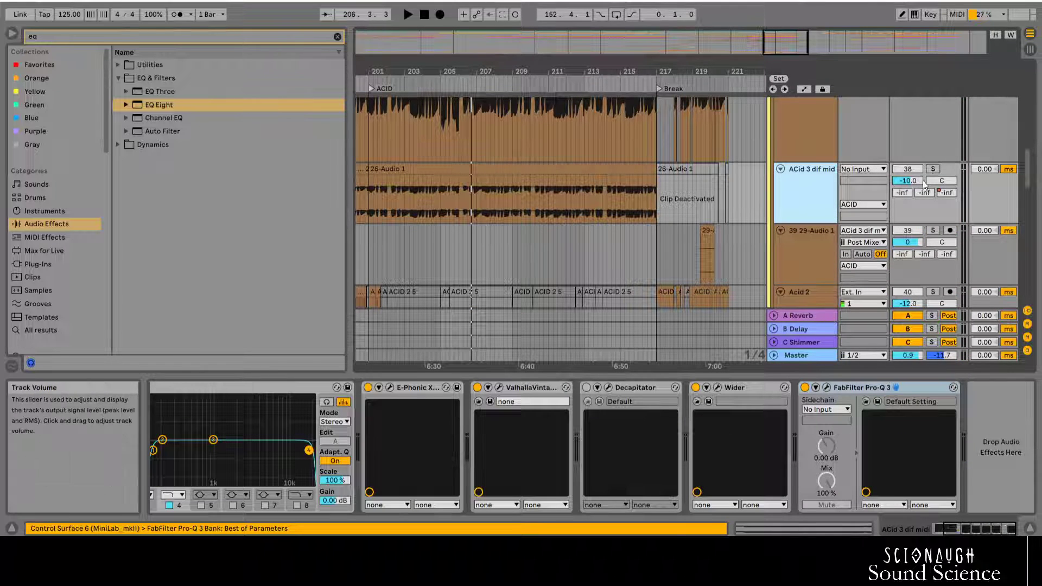
{"action": "left_click", "coordinate": [933, 169]}
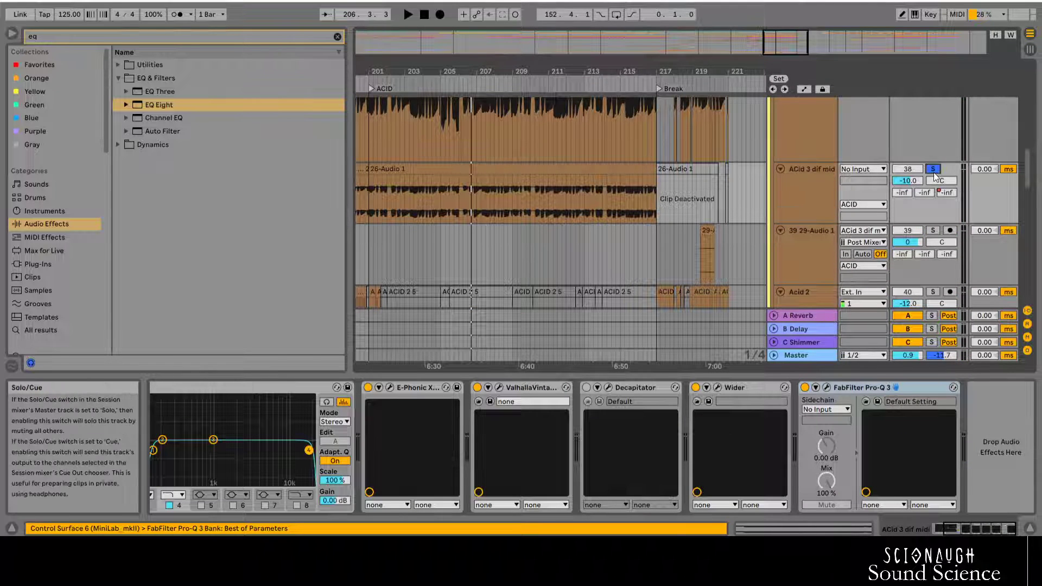
{"action": "left_click", "coordinate": [827, 388]}
{"action": "left_click_drag", "start_coordinate": [251, 205], "coordinate": [253, 200]}
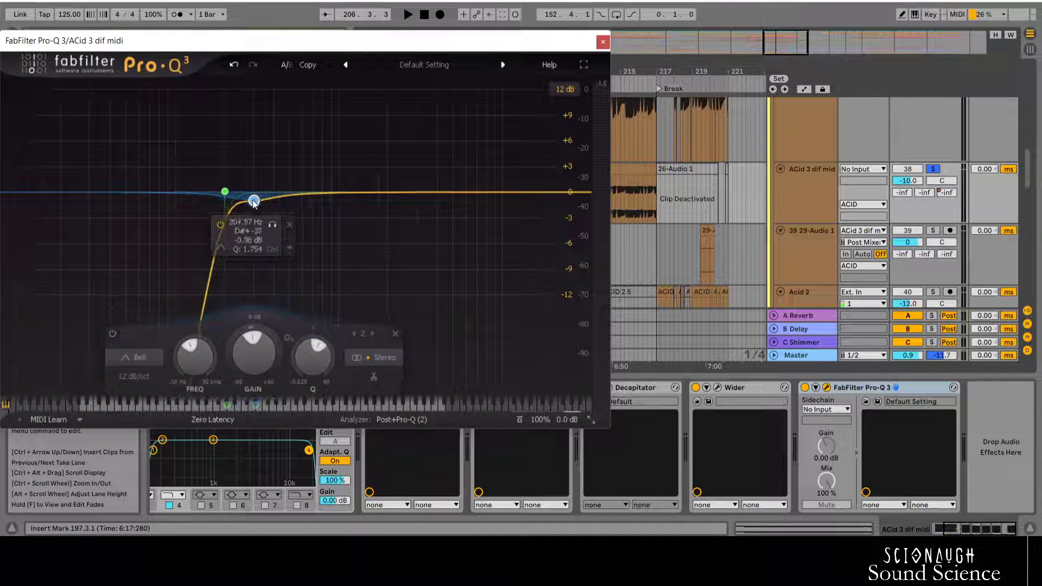
Step: Expose the Band 2 Gain parameter on the Pro-Q 3 device of ACid 3 dif midi and close the plug-in window
{"action": "left_click", "coordinate": [816, 388]}
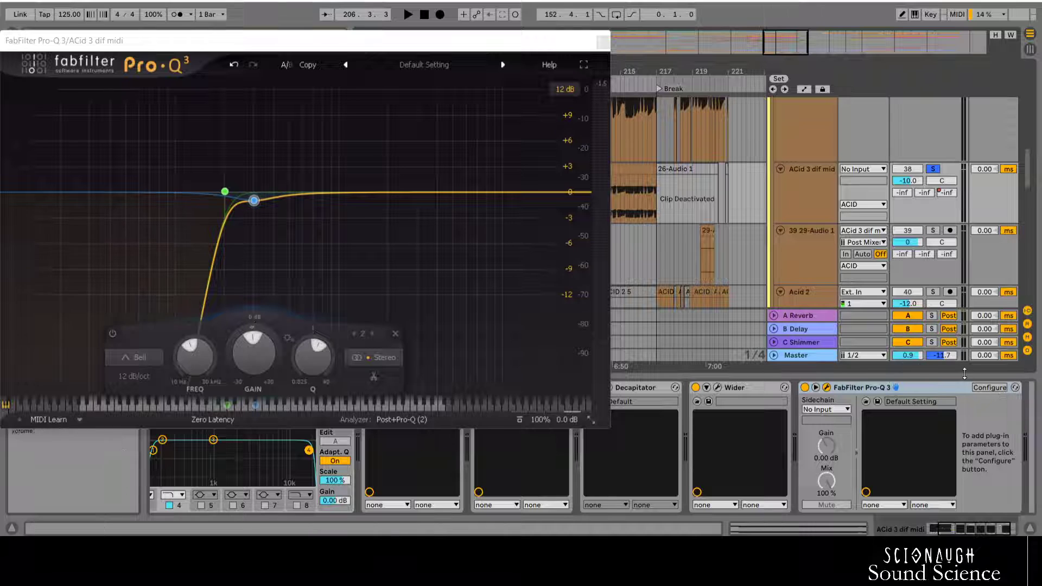
{"action": "left_click", "coordinate": [990, 387]}
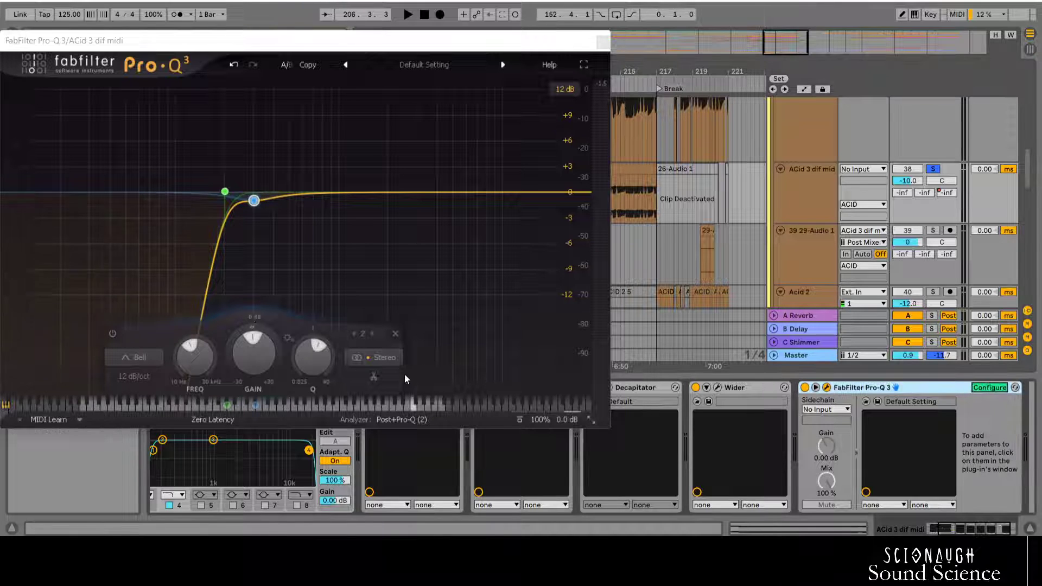
{"action": "left_click", "coordinate": [255, 361]}
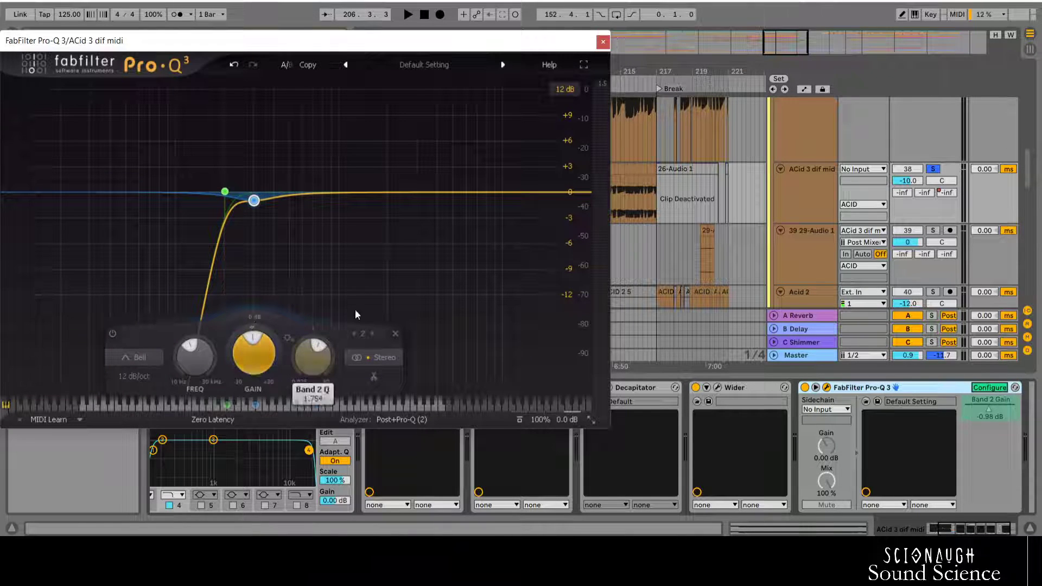
{"action": "left_click", "coordinate": [603, 41]}
Step: Map Redux Acid's Envelope Follower to the Band 2 Gain of the Pro-Q 3 on ACid 3 dif midi
{"action": "scroll", "coordinate": [821, 177], "scroll_direction": "down", "scroll_amount": 6}
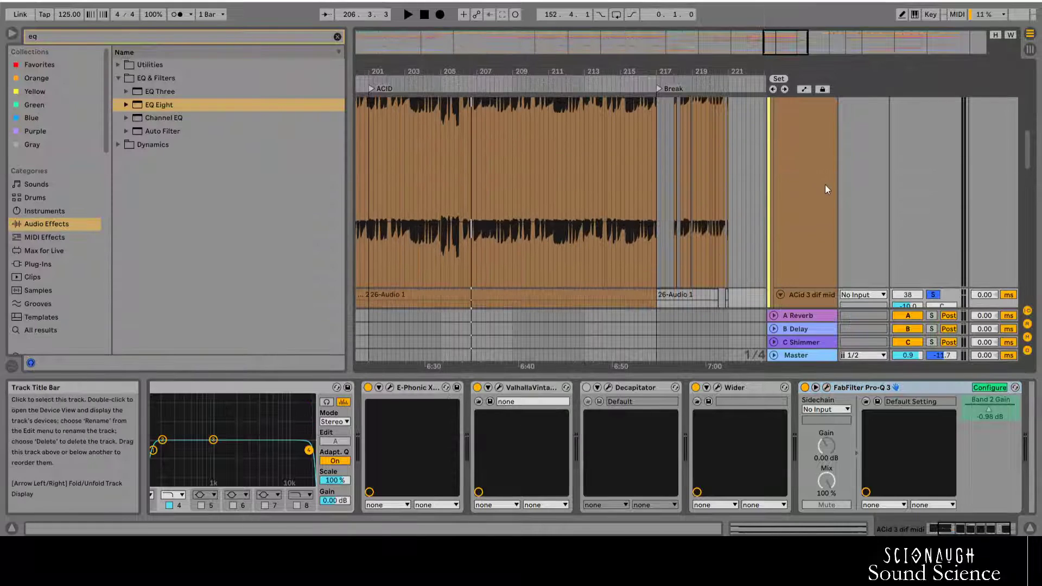
{"action": "left_click", "coordinate": [828, 188]}
{"action": "scroll", "coordinate": [829, 186], "scroll_direction": "down", "scroll_amount": 3}
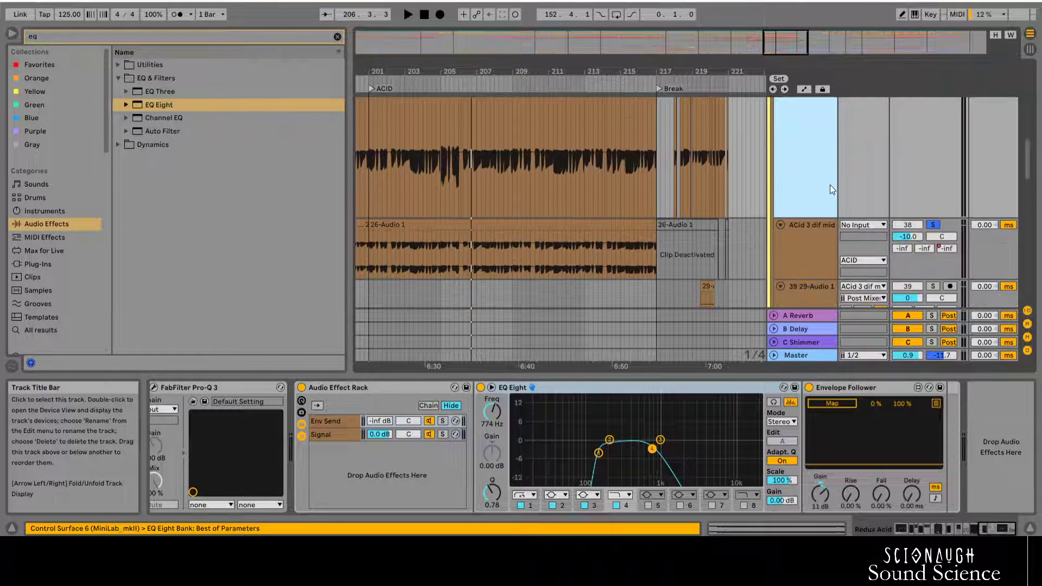
{"action": "left_click", "coordinate": [843, 403]}
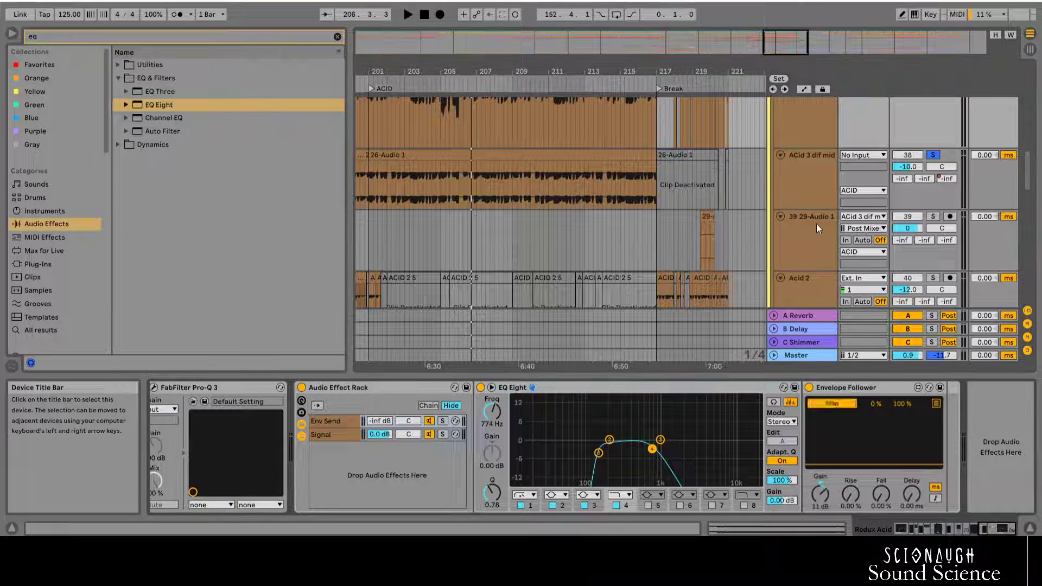
{"action": "left_click", "coordinate": [803, 188]}
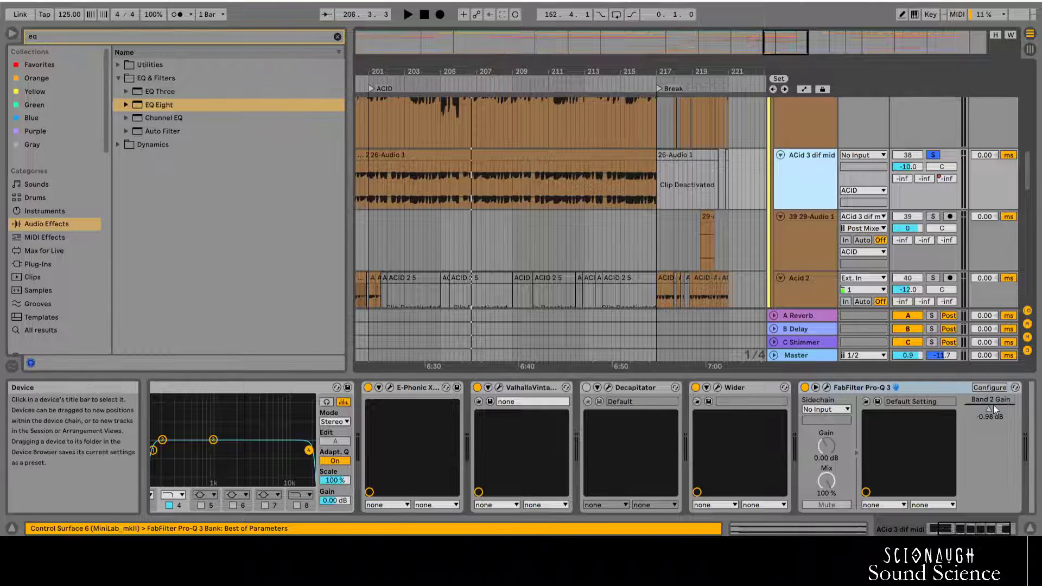
{"action": "left_click_drag", "start_coordinate": [994, 405], "coordinate": [966, 405]}
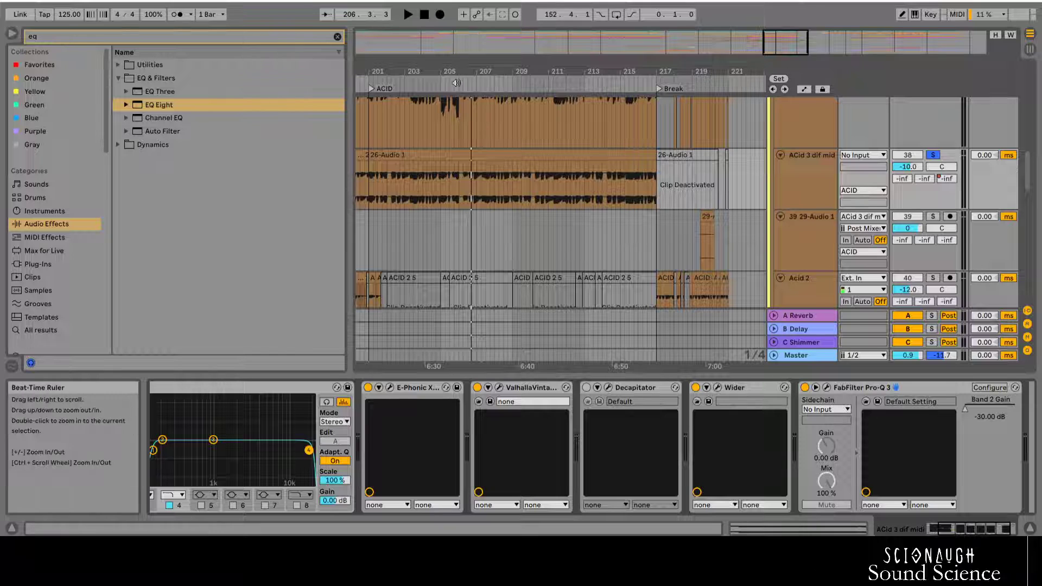
Step: Play the ACID section with the Pro-Q 3 of ACid 3 dif midi open and repositioned to watch its band 2, ending stopped
{"action": "left_click", "coordinate": [455, 88]}
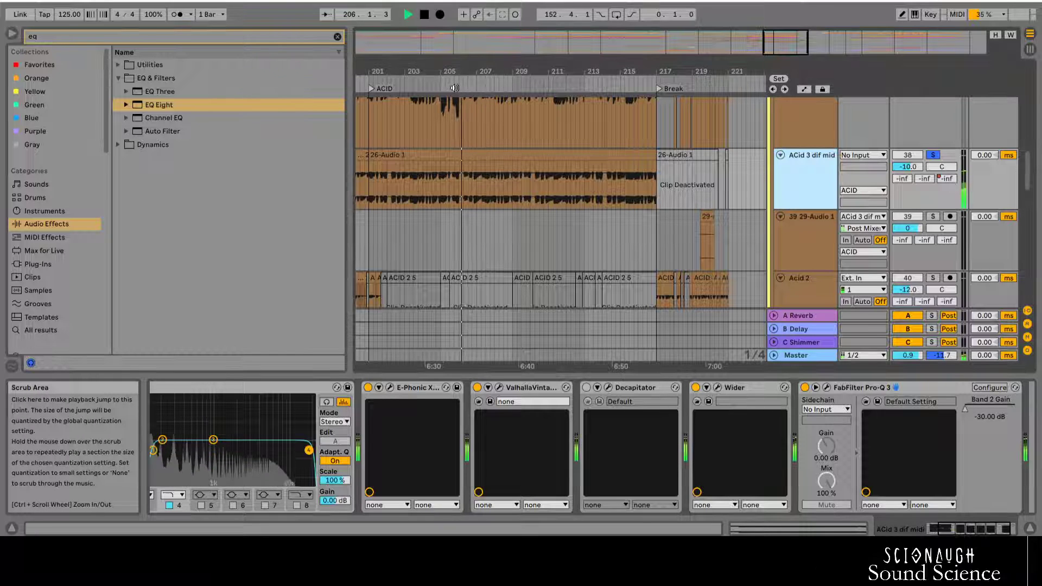
{"action": "left_click", "coordinate": [827, 387]}
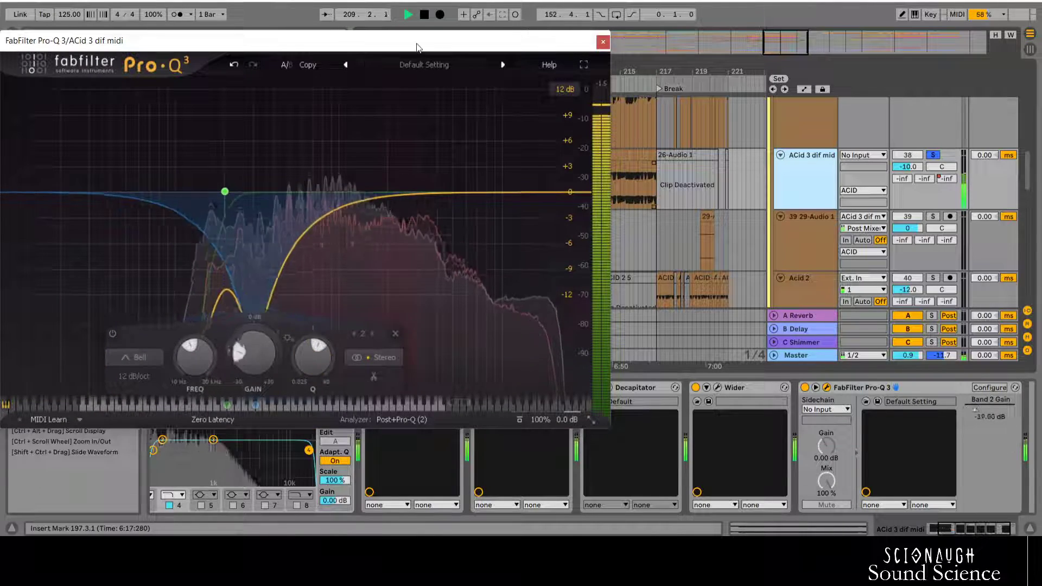
{"action": "left_click_drag", "start_coordinate": [418, 45], "coordinate": [646, 275]}
{"action": "left_click_drag", "start_coordinate": [407, 72], "coordinate": [580, 56]}
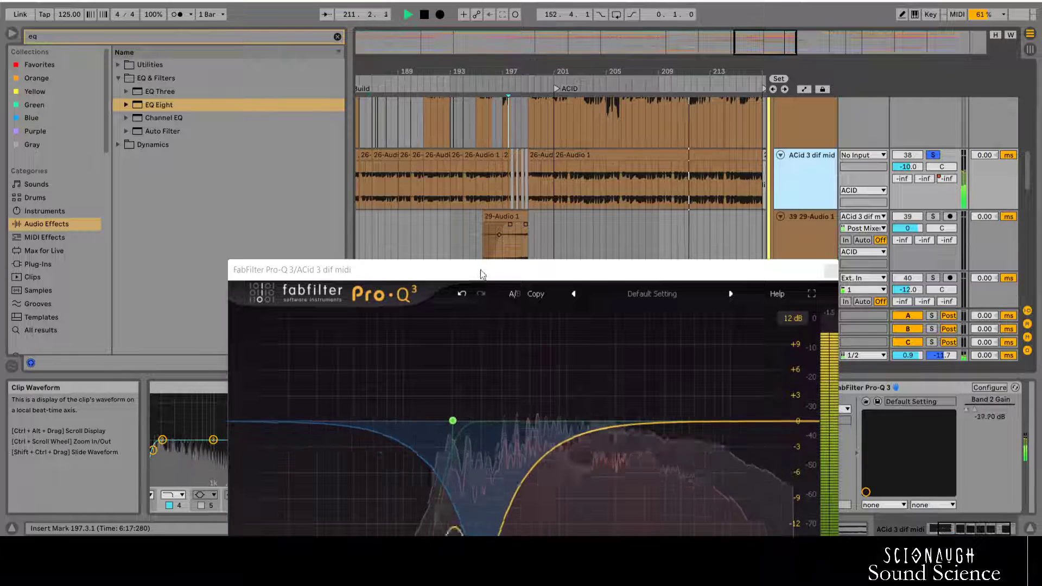
{"action": "left_click_drag", "start_coordinate": [482, 271], "coordinate": [330, 107]}
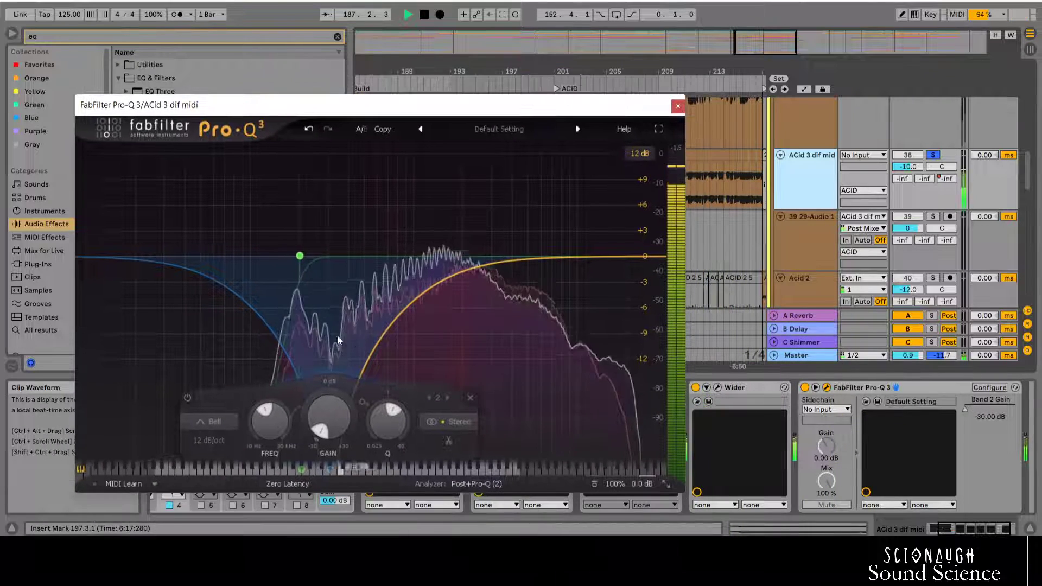
{"action": "key", "text": "space"}
Step: Lower the gain of Redux Acid's Envelope Follower to -6.5 dB and play the result briefly
{"action": "scroll", "coordinate": [806, 243], "scroll_direction": "up", "scroll_amount": 8}
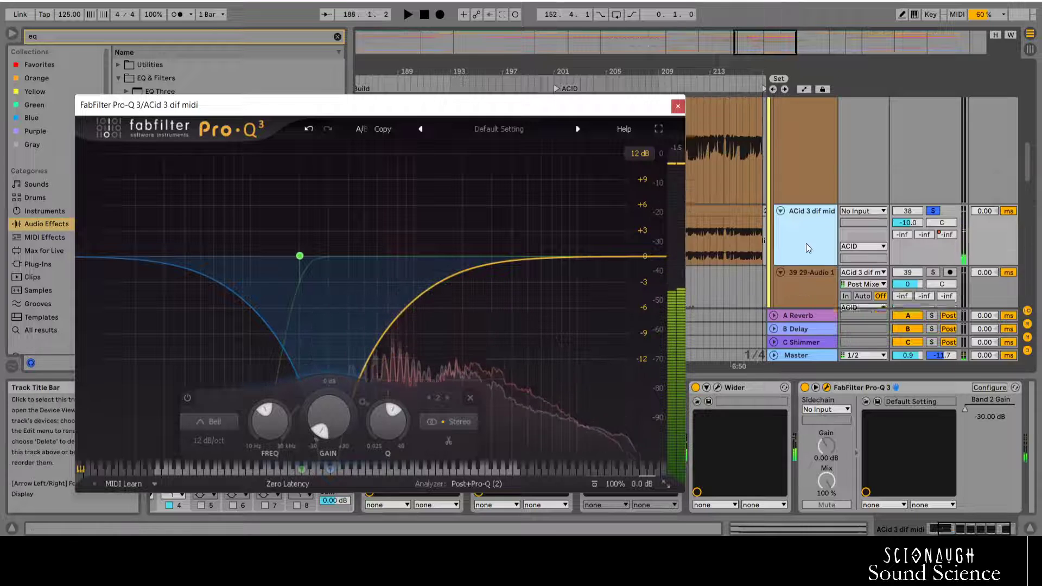
{"action": "scroll", "coordinate": [802, 209], "scroll_direction": "up", "scroll_amount": 3}
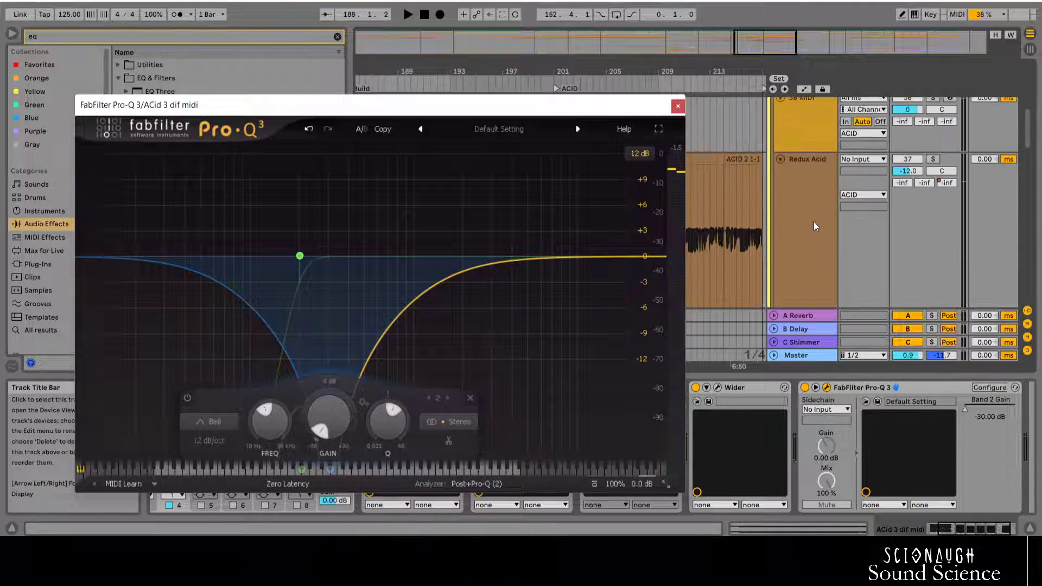
{"action": "left_click", "coordinate": [814, 220]}
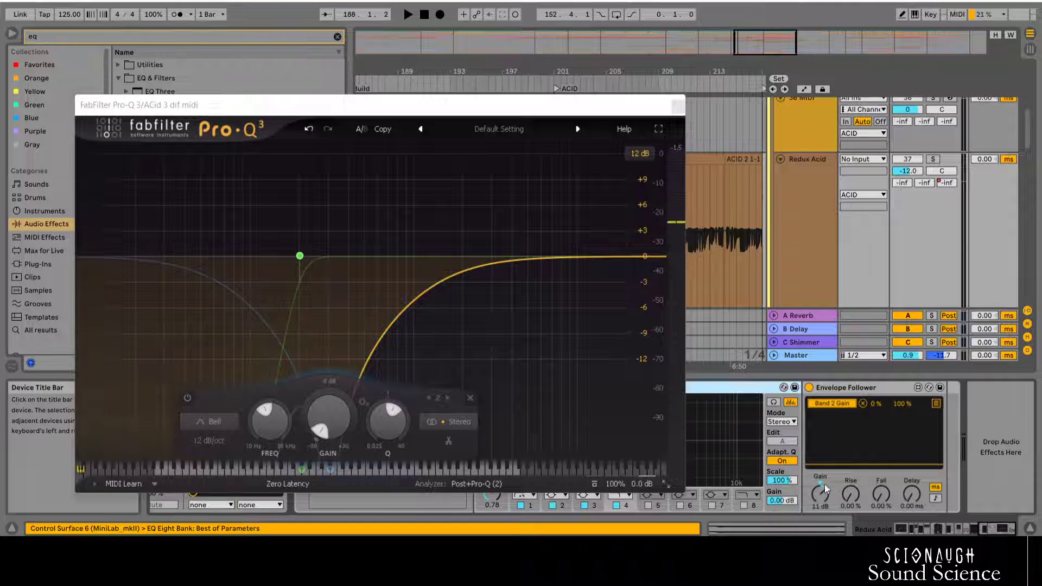
{"action": "mouse_move", "coordinate": [823, 493]}
{"action": "left_mouse_down"}
{"action": "mouse_move", "coordinate": [823, 521]}
{"action": "mouse_move", "coordinate": [821, 483]}
{"action": "left_mouse_up"}
{"action": "key", "text": "space"}
{"action": "key", "text": "space"}
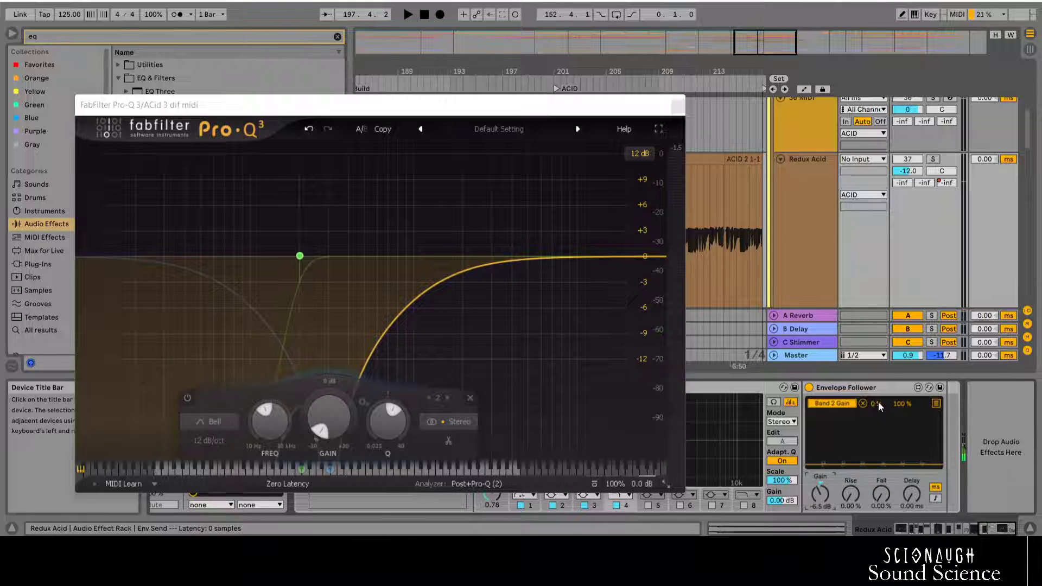
Step: Set the Envelope Follower's Band 2 Gain mapping range to a minimum of 49% and a maximum of 18%, and audition it
{"action": "left_click_drag", "start_coordinate": [879, 404], "coordinate": [878, 384]}
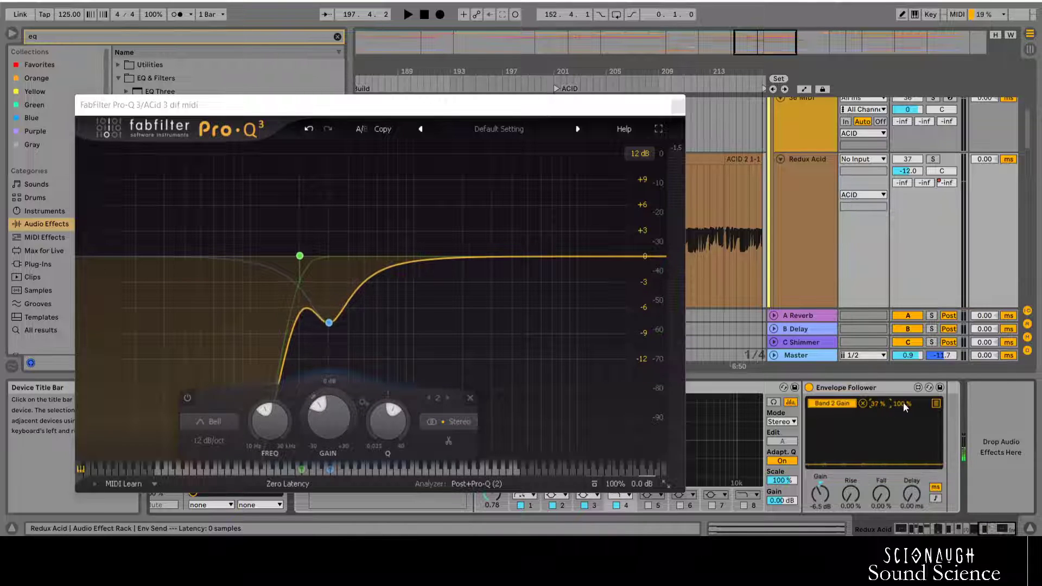
{"action": "key", "text": "space"}
{"action": "key", "text": "space"}
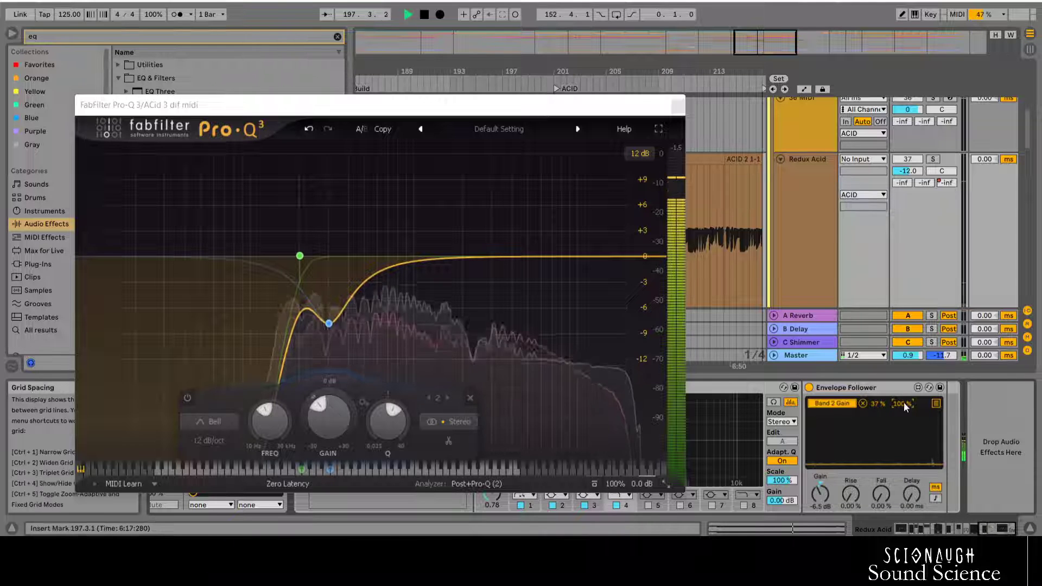
{"action": "left_click_drag", "start_coordinate": [878, 405], "coordinate": [878, 399]}
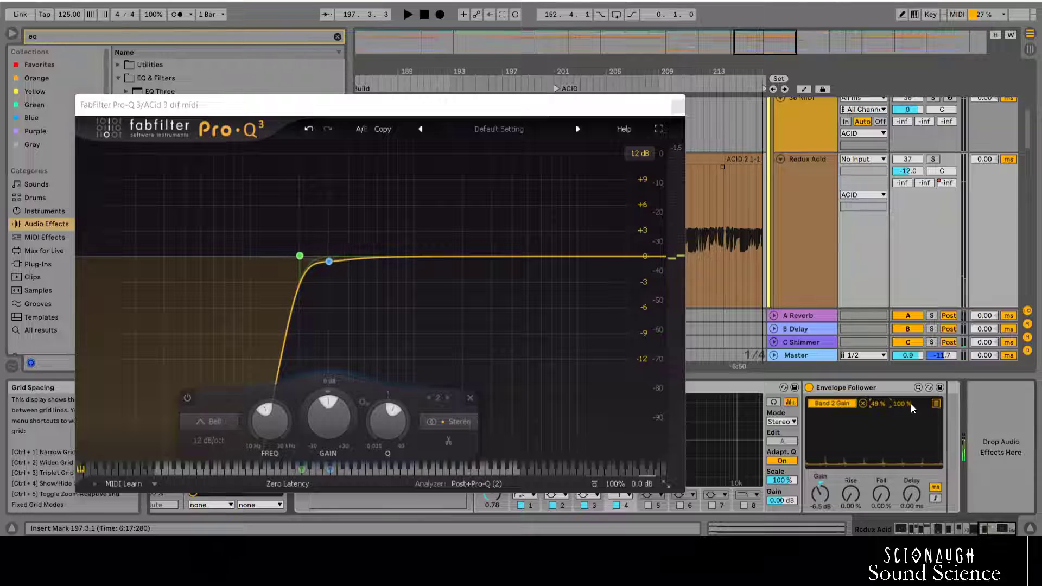
{"action": "mouse_move", "coordinate": [906, 404]}
{"action": "left_mouse_down"}
{"action": "mouse_move", "coordinate": [907, 440]}
{"action": "mouse_move", "coordinate": [901, 406]}
{"action": "left_mouse_up"}
{"action": "key", "text": "space"}
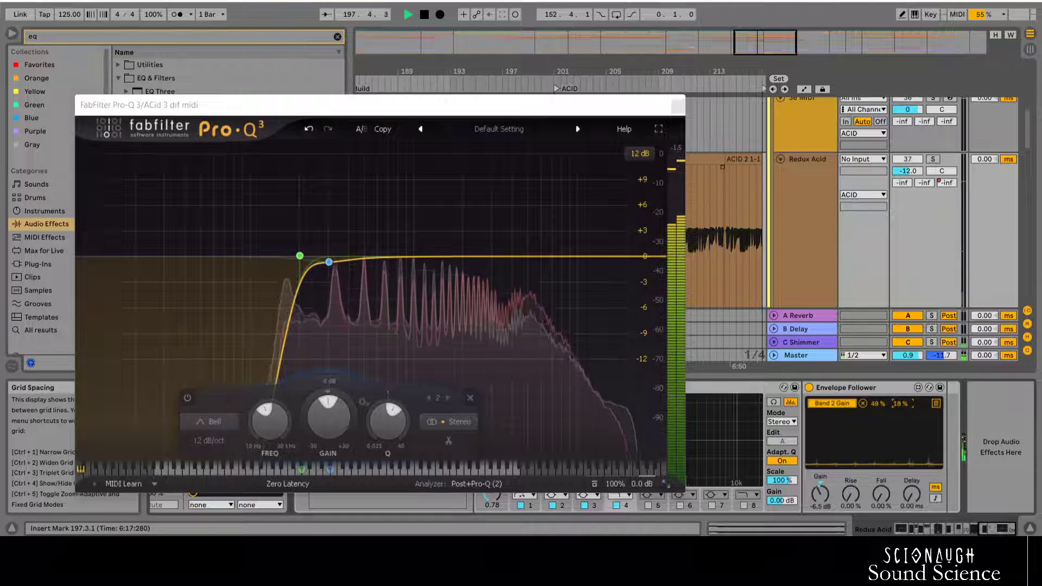
Step: Set Redux Acid's Envelope Follower gain to 12 dB and its Band 2 Gain mapping maximum to 14%, replaying from the ACID marker
{"action": "left_click_drag", "start_coordinate": [820, 494], "coordinate": [821, 474]}
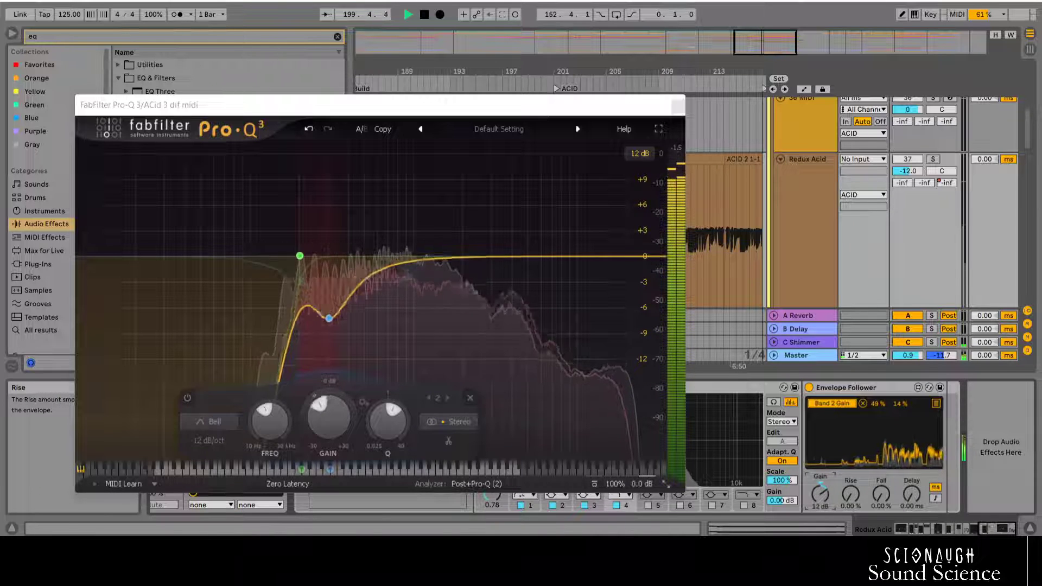
{"action": "key", "text": "space"}
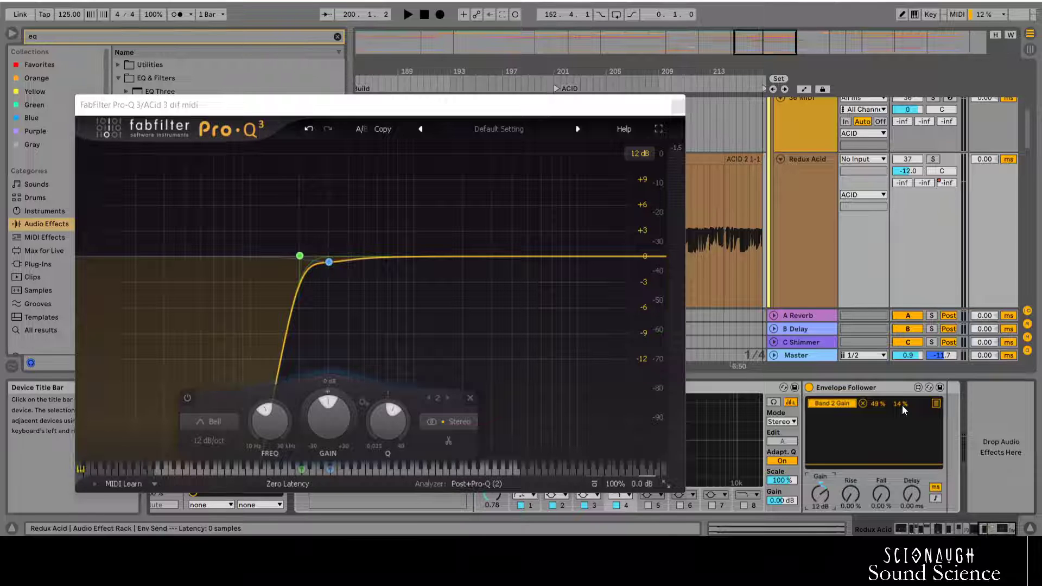
{"action": "left_click", "coordinate": [565, 84]}
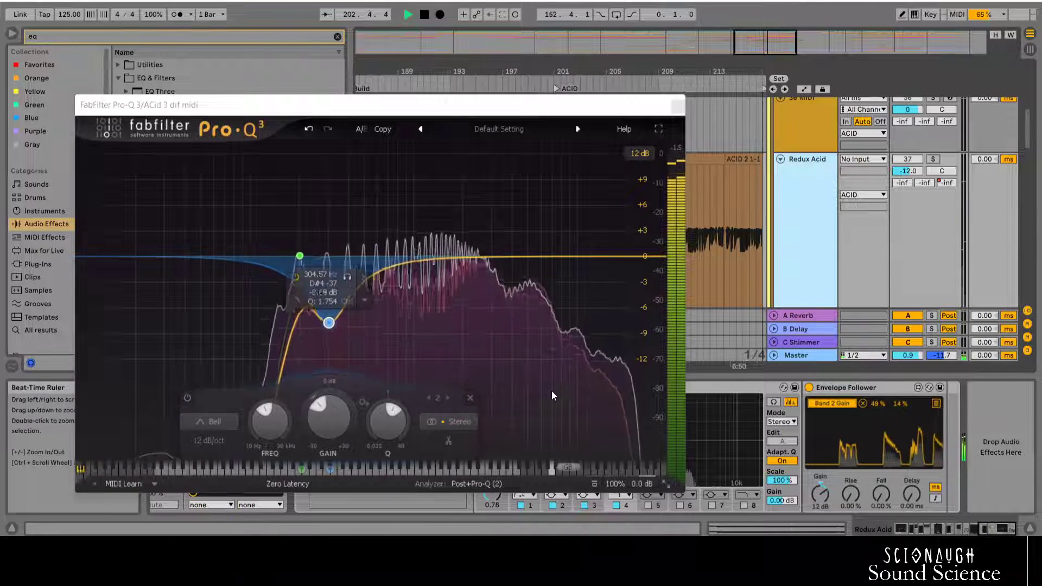
Step: Solo the whole ACID group during playback, watch band 2 move in the repositioned Pro-Q 3 window, and close that window
{"action": "scroll", "coordinate": [809, 217], "scroll_direction": "up", "scroll_amount": 3}
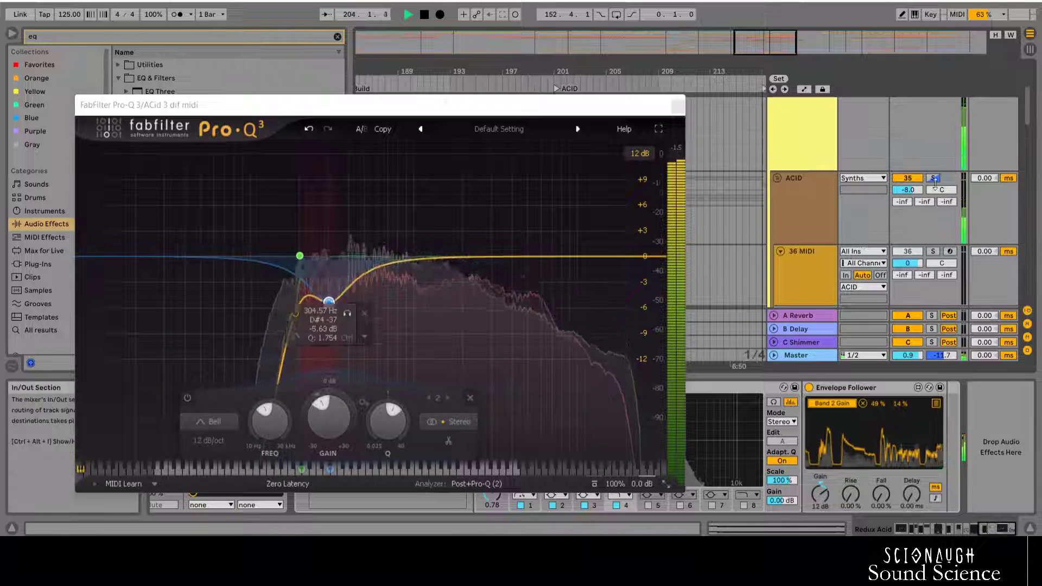
{"action": "left_click", "coordinate": [933, 178]}
{"action": "left_click_drag", "start_coordinate": [617, 105], "coordinate": [620, 92]}
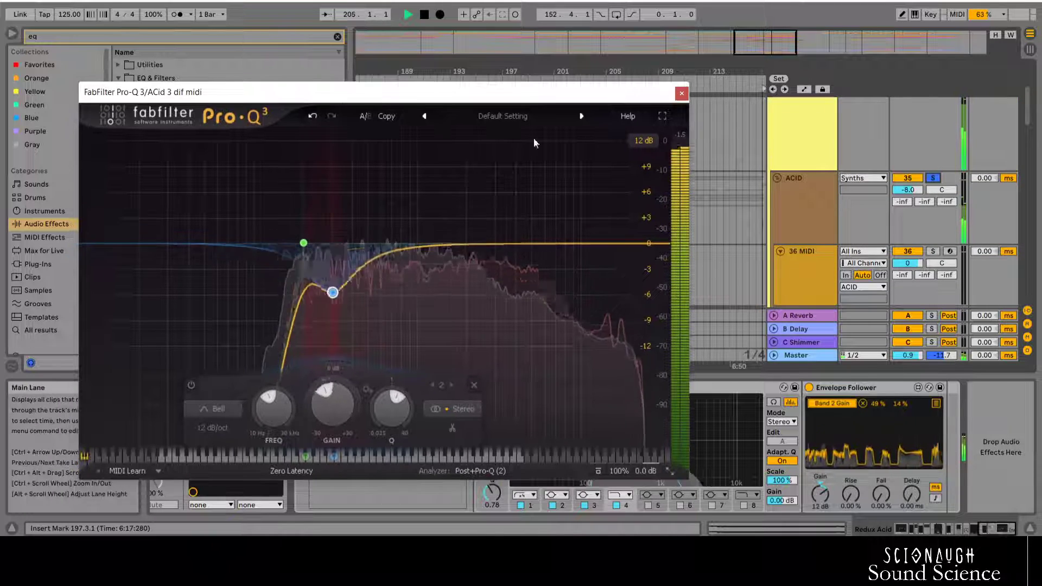
{"action": "mouse_move", "coordinate": [349, 264]}
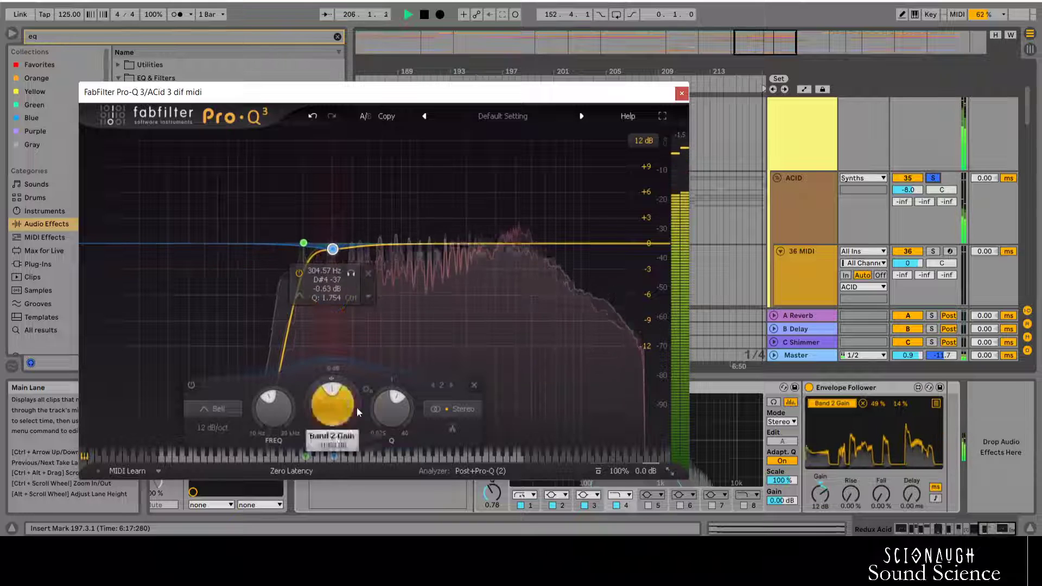
{"action": "mouse_move", "coordinate": [389, 419]}
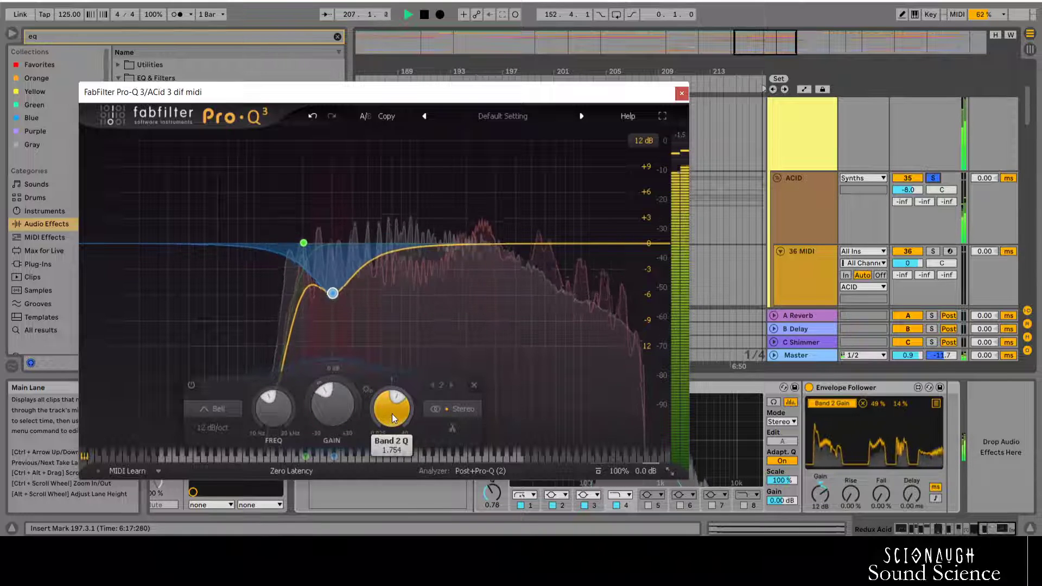
{"action": "left_click", "coordinate": [682, 93]}
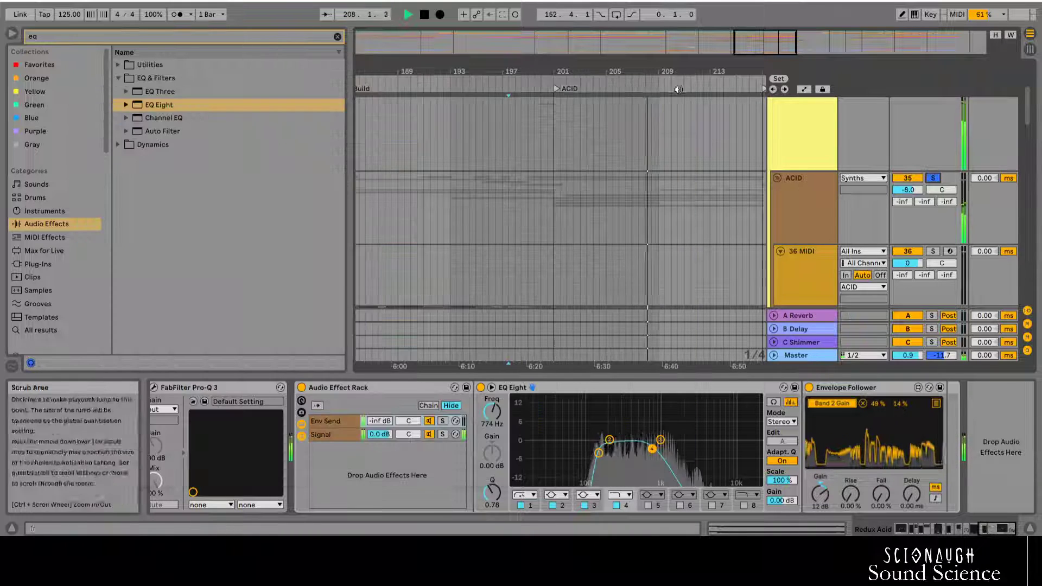
Step: Select the ACid 3 dif midi track and examine its device chain and the Redux Acid track during playback, ending stopped
{"action": "scroll", "coordinate": [572, 197], "scroll_direction": "down", "scroll_amount": 4}
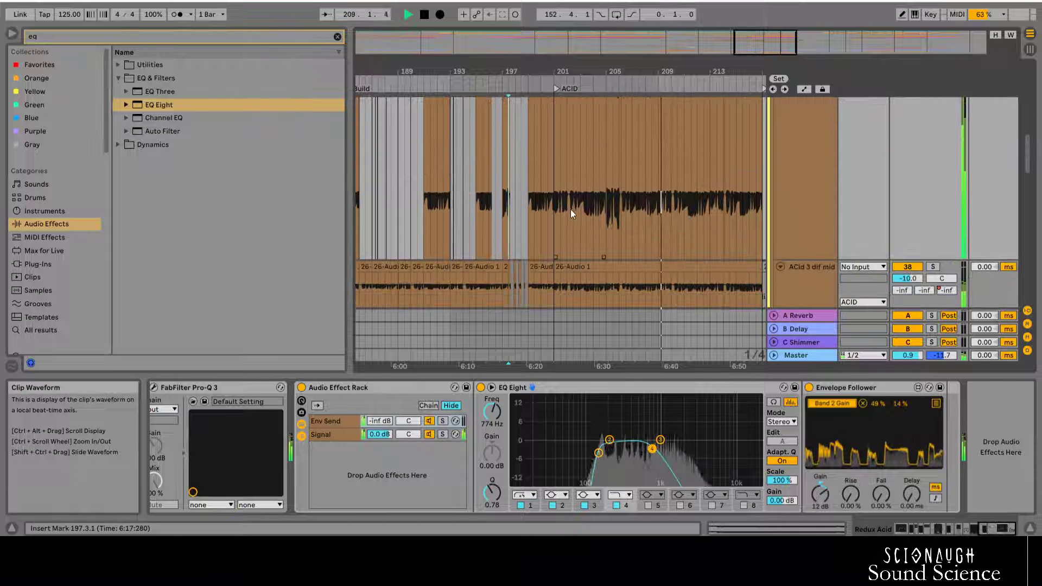
{"action": "left_click", "coordinate": [802, 205]}
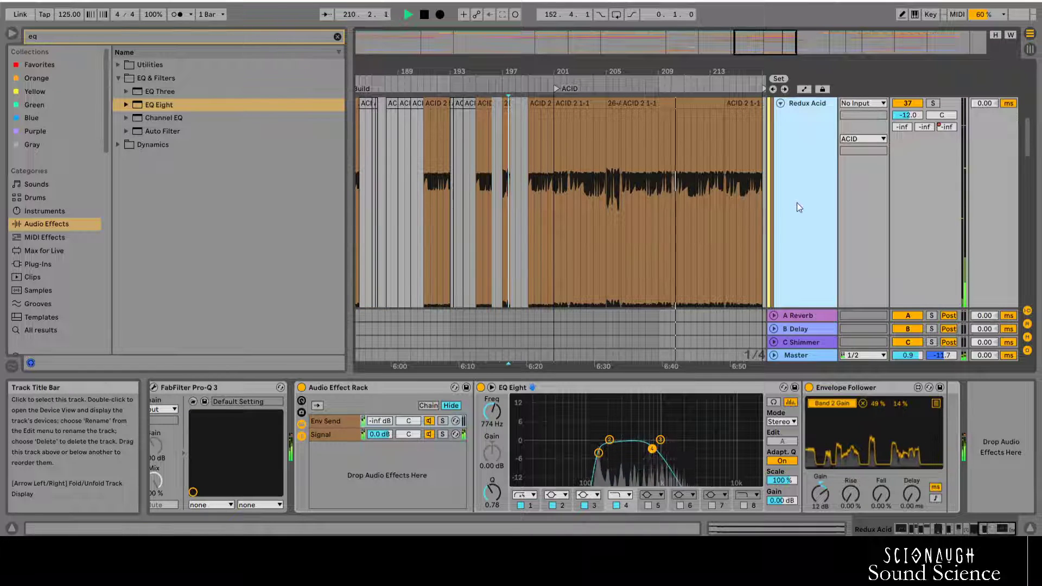
{"action": "scroll", "coordinate": [794, 205], "scroll_direction": "down", "scroll_amount": 3}
{"action": "scroll", "coordinate": [793, 206], "scroll_direction": "down", "scroll_amount": 3}
{"action": "left_click", "coordinate": [807, 223]}
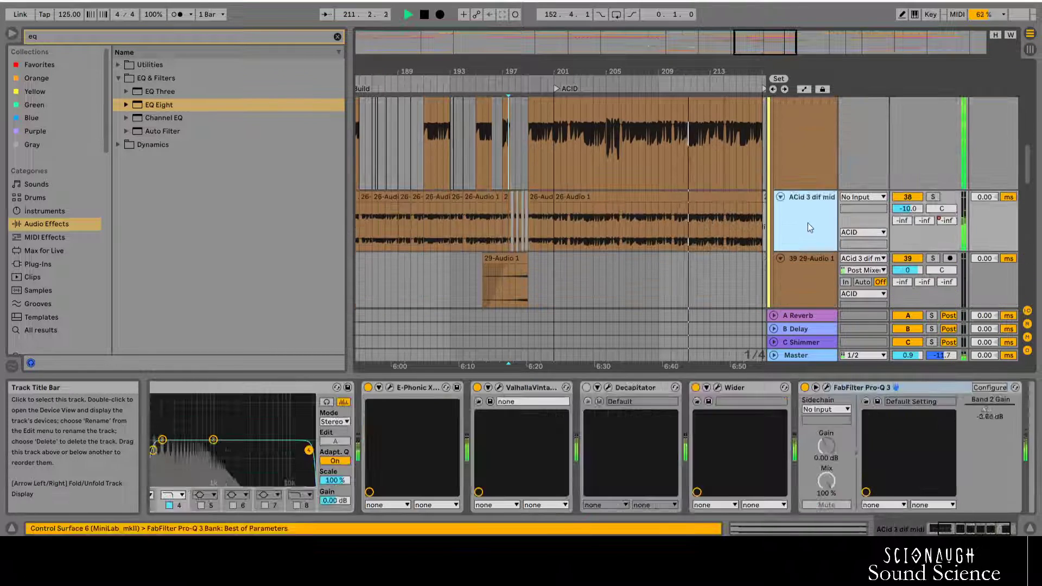
{"action": "scroll", "coordinate": [808, 223], "scroll_direction": "up", "scroll_amount": 2}
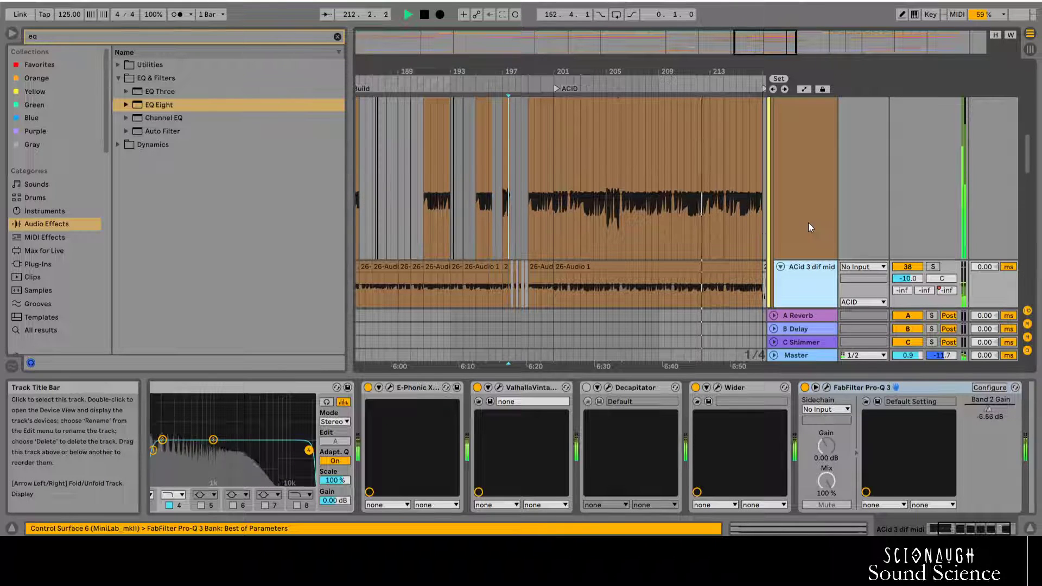
{"action": "scroll", "coordinate": [809, 223], "scroll_direction": "down", "scroll_amount": 2}
{"action": "scroll", "coordinate": [808, 222], "scroll_direction": "up", "scroll_amount": 2}
{"action": "scroll", "coordinate": [807, 220], "scroll_direction": "up", "scroll_amount": 3}
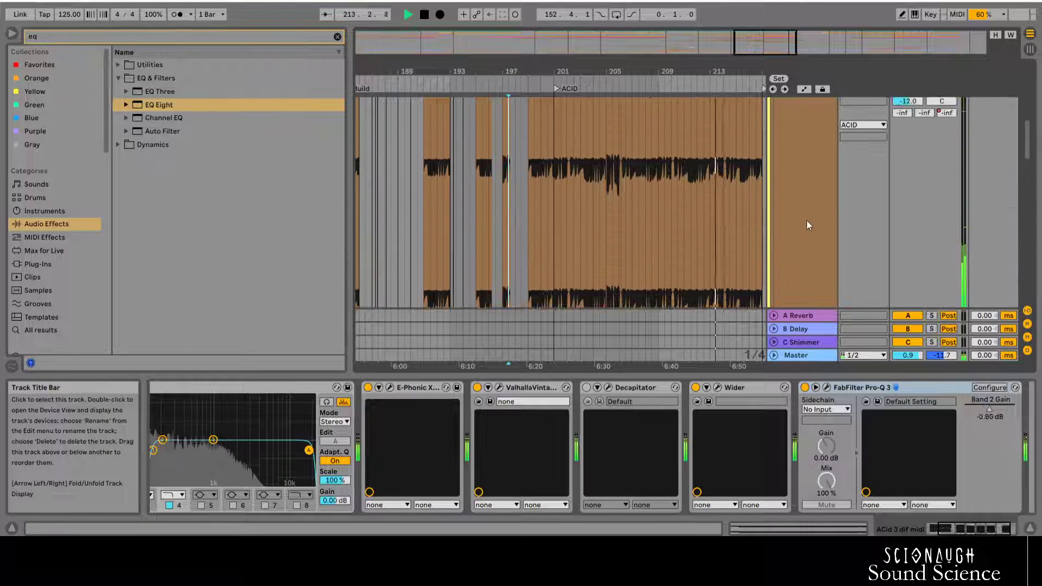
{"action": "scroll", "coordinate": [806, 217], "scroll_direction": "down", "scroll_amount": 2}
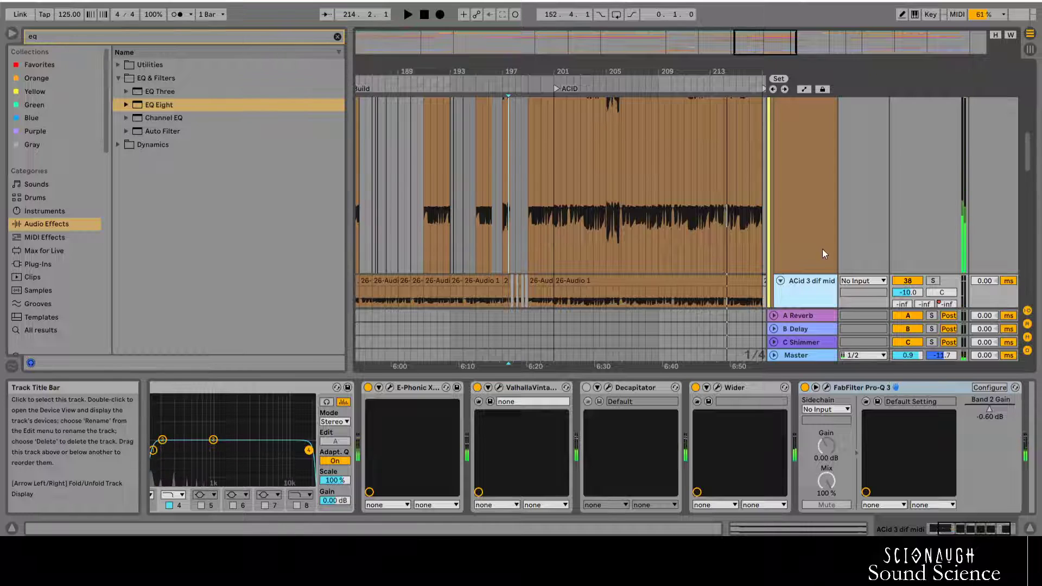
{"action": "scroll", "coordinate": [814, 241], "scroll_direction": "up", "scroll_amount": 3}
{"action": "scroll", "coordinate": [811, 242], "scroll_direction": "up", "scroll_amount": 1}
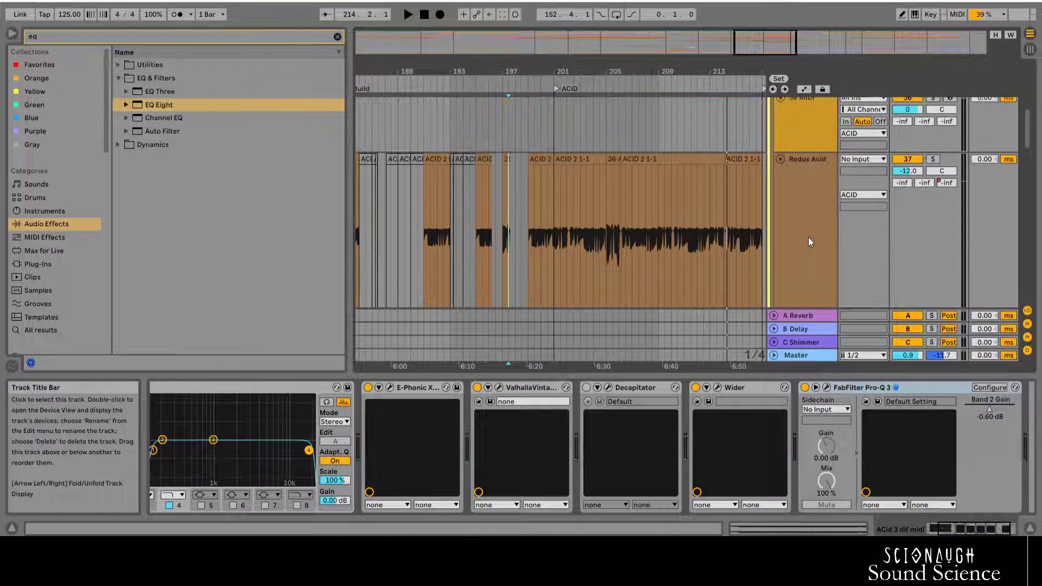
{"action": "scroll", "coordinate": [807, 236], "scroll_direction": "down", "scroll_amount": 5}
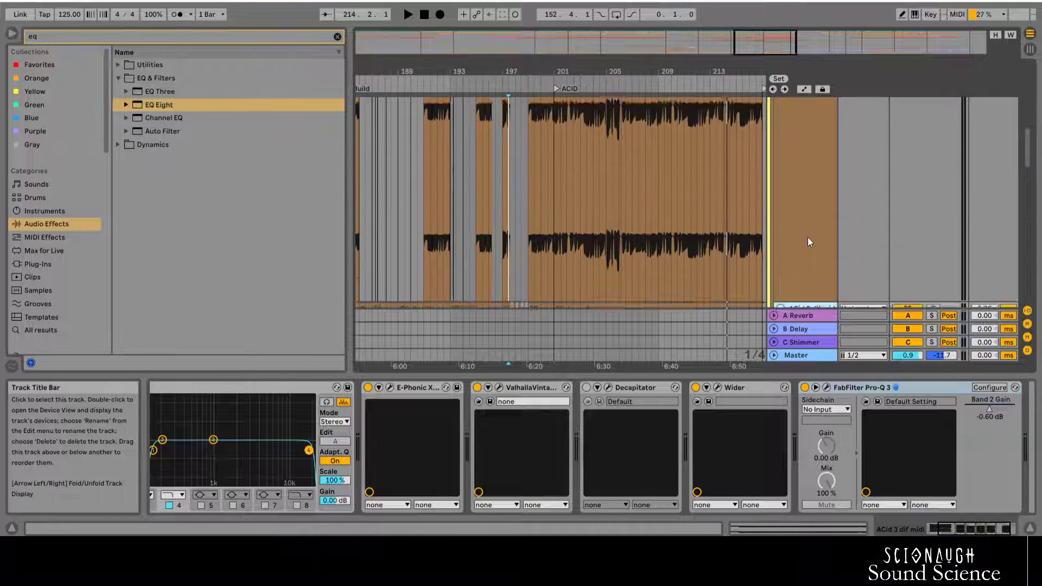
Step: Play the build from bar 187 and check the Pro-Q 3 curve of ACid 3 dif midi, closing its window at the end
{"action": "left_click", "coordinate": [828, 388]}
{"action": "left_click", "coordinate": [829, 389]}
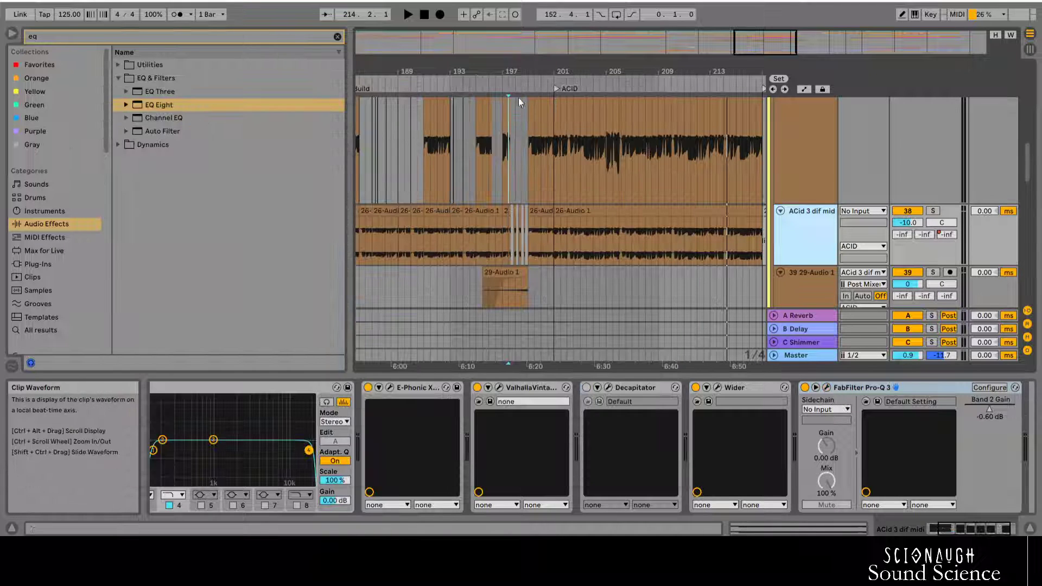
{"action": "left_click", "coordinate": [375, 84]}
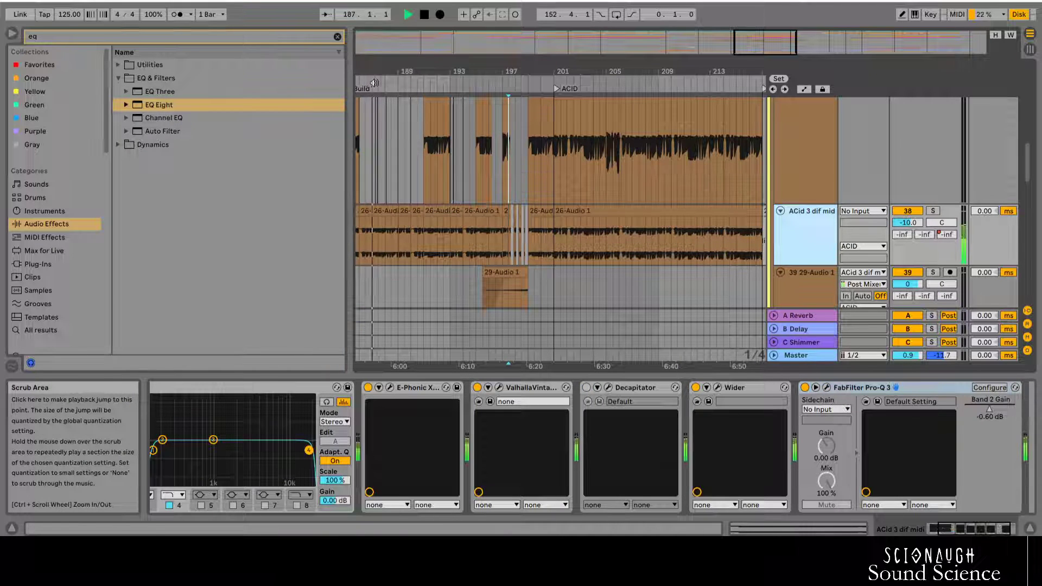
{"action": "left_click", "coordinate": [827, 388]}
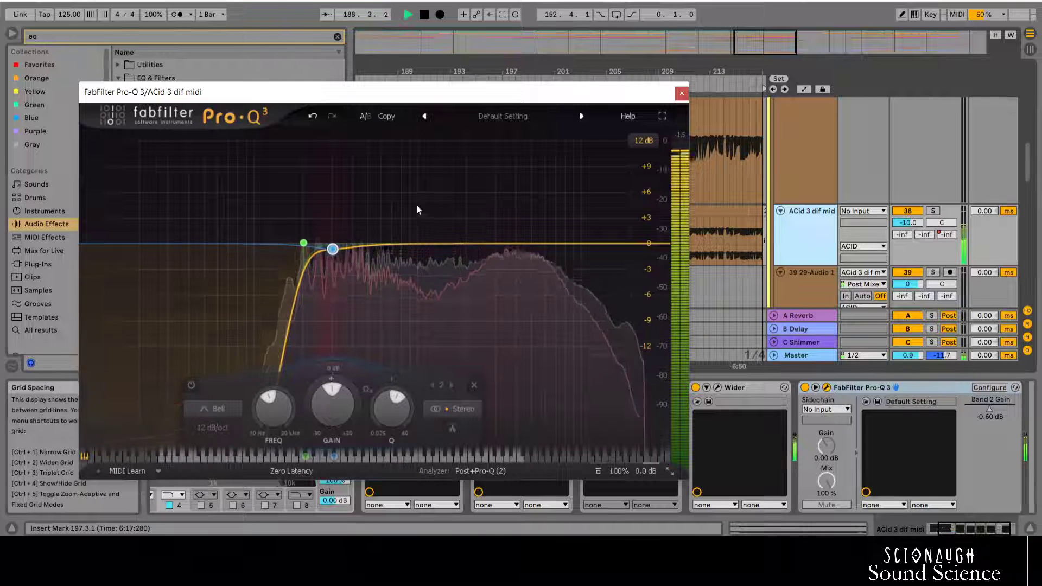
{"action": "left_click", "coordinate": [682, 94]}
Step: Stop playback, unsolo the ACID group and resume playing to hear the full mix
{"action": "scroll", "coordinate": [912, 190], "scroll_direction": "up", "scroll_amount": 6}
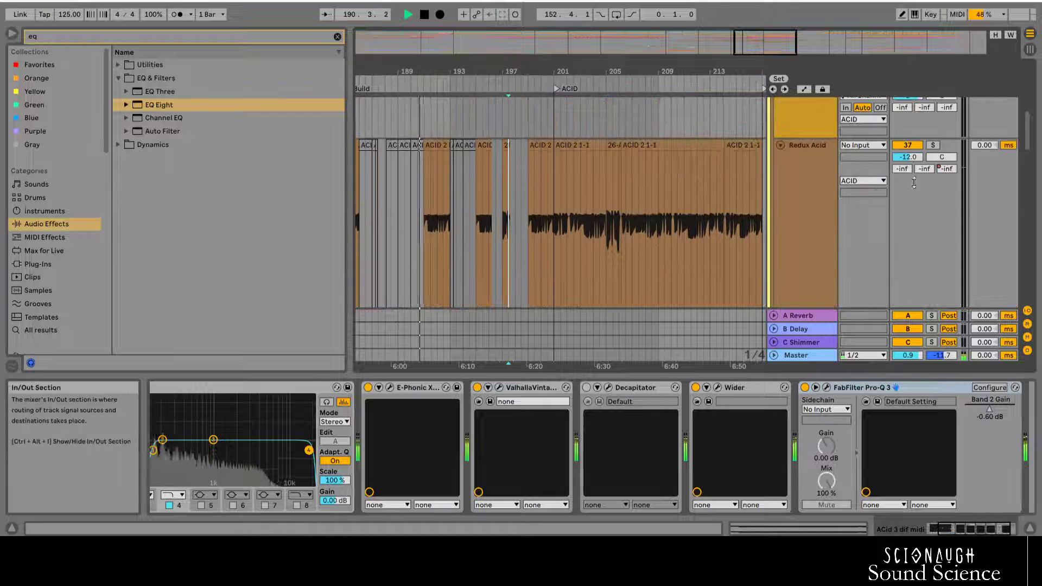
{"action": "scroll", "coordinate": [914, 185], "scroll_direction": "down", "scroll_amount": 4}
{"action": "scroll", "coordinate": [835, 196], "scroll_direction": "down", "scroll_amount": 4}
{"action": "scroll", "coordinate": [819, 194], "scroll_direction": "up", "scroll_amount": 1}
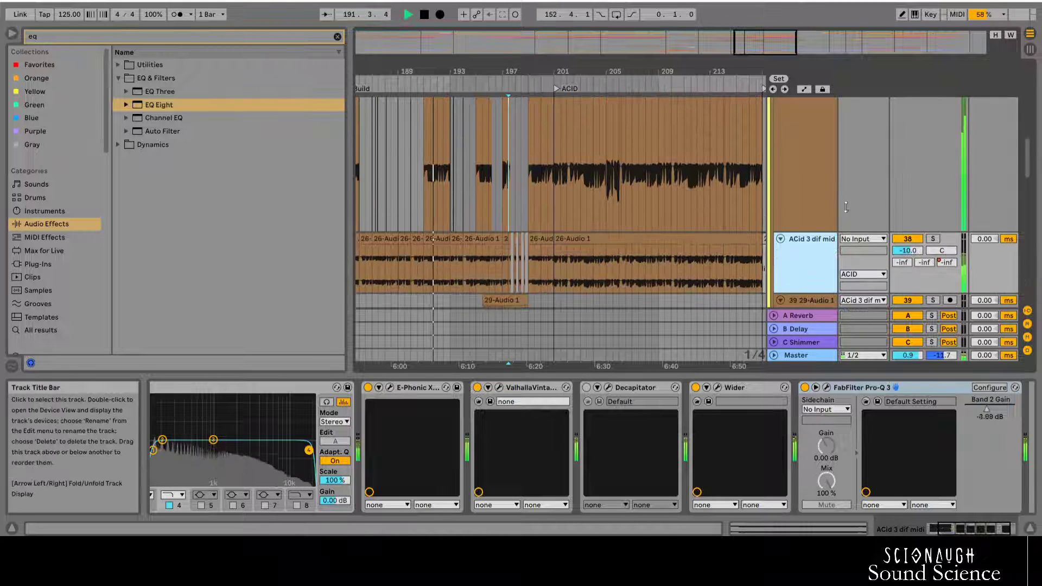
{"action": "scroll", "coordinate": [831, 277], "scroll_direction": "up", "scroll_amount": 4}
{"action": "scroll", "coordinate": [830, 279], "scroll_direction": "up", "scroll_amount": 5}
{"action": "key", "text": "space"}
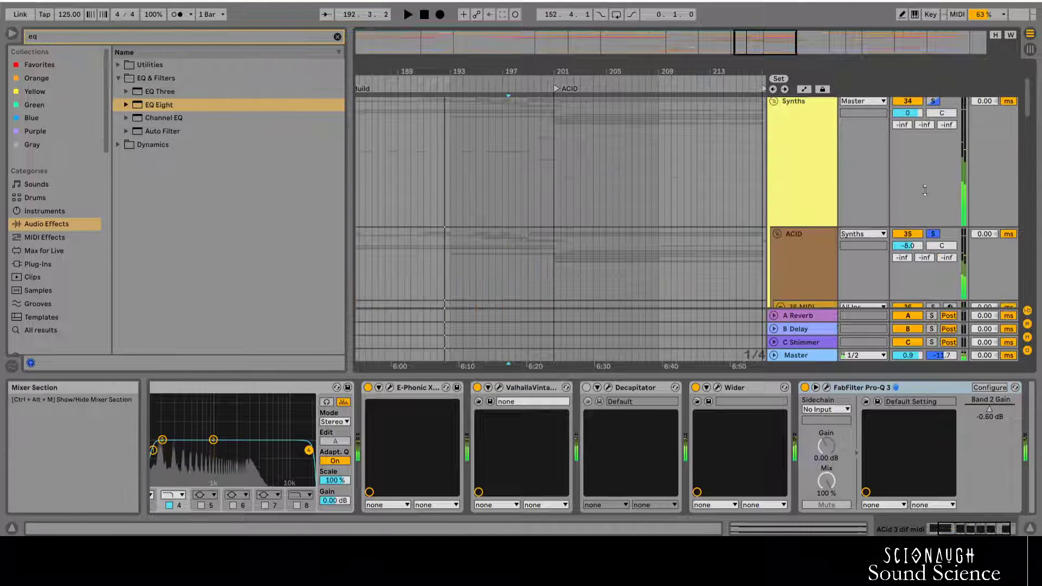
{"action": "left_click", "coordinate": [933, 234]}
{"action": "key", "text": "space"}
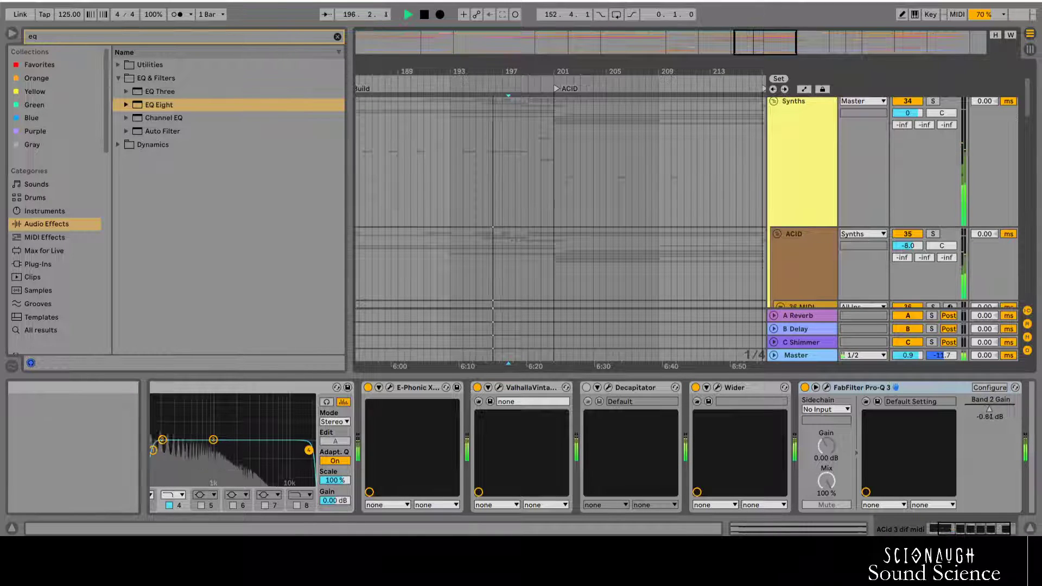
Step: Hide the device view and fold the Synths group while the ACID section plays in the full mix, ending stopped
{"action": "left_click", "coordinate": [1035, 534]}
{"action": "left_click", "coordinate": [1034, 534]}
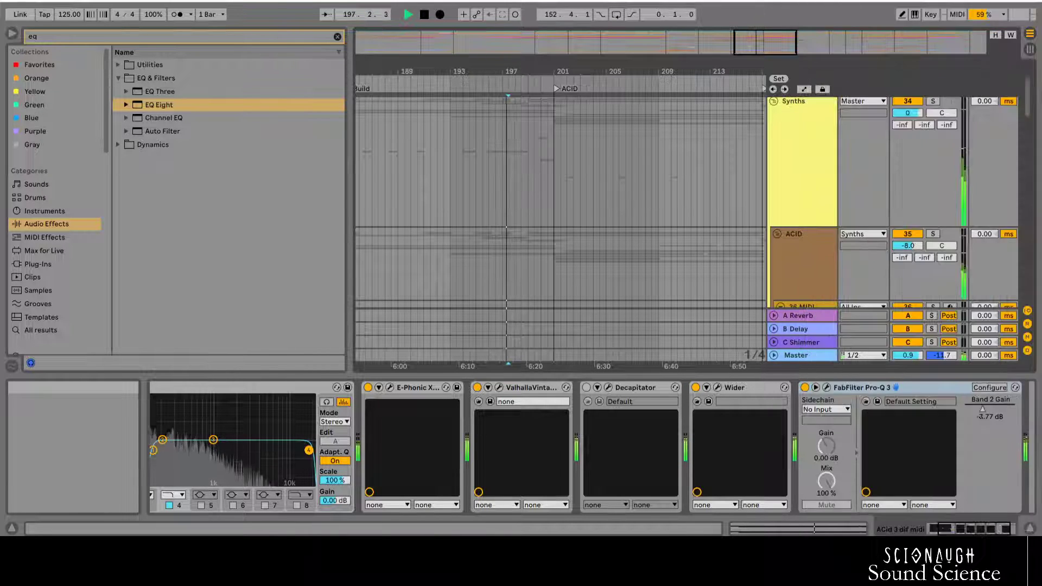
{"action": "left_click", "coordinate": [1030, 529]}
{"action": "scroll", "coordinate": [803, 308], "scroll_direction": "up", "scroll_amount": 3}
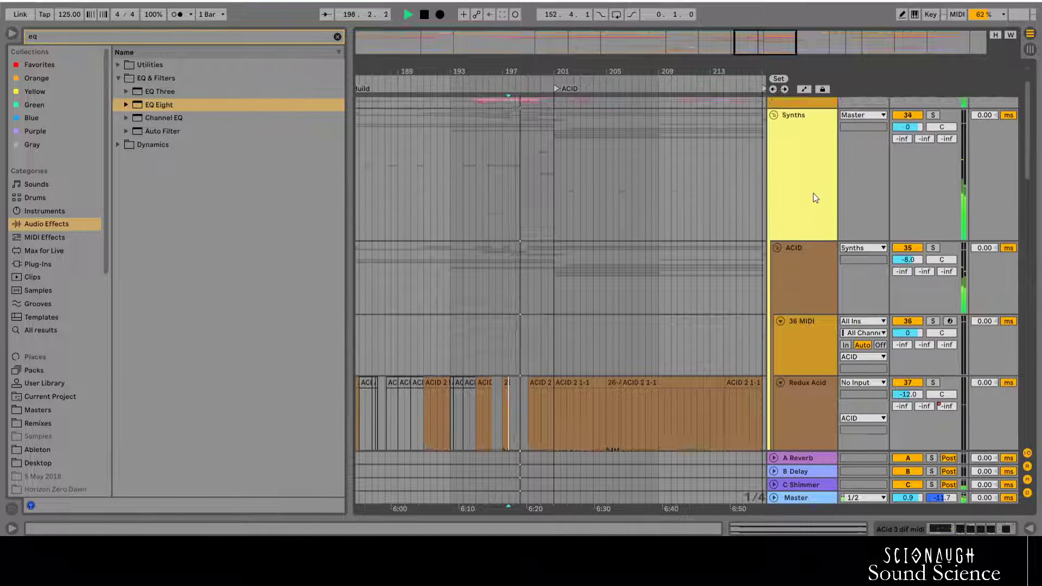
{"action": "left_click", "coordinate": [777, 178]}
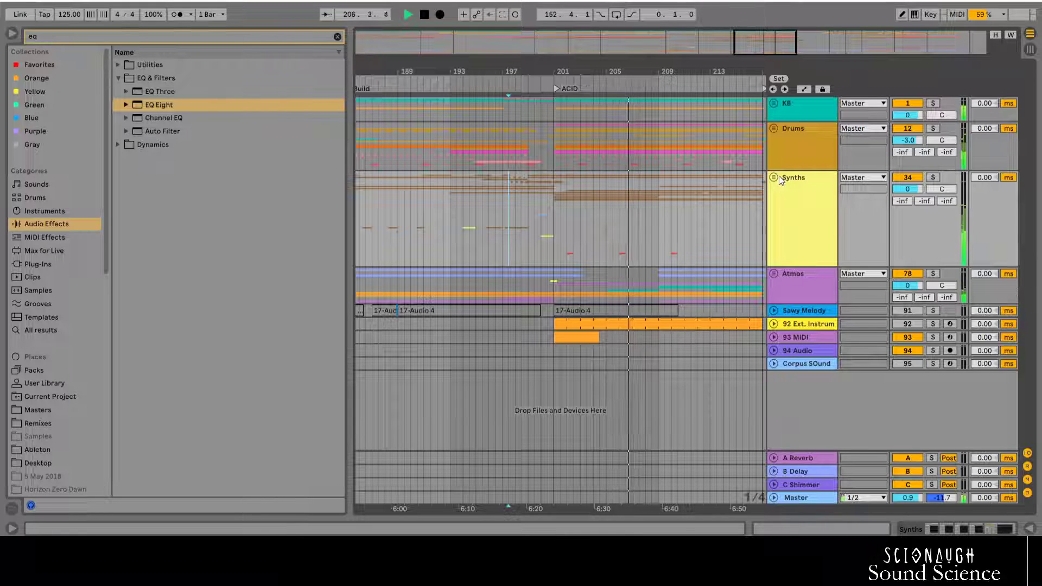
{"action": "key", "text": "space"}
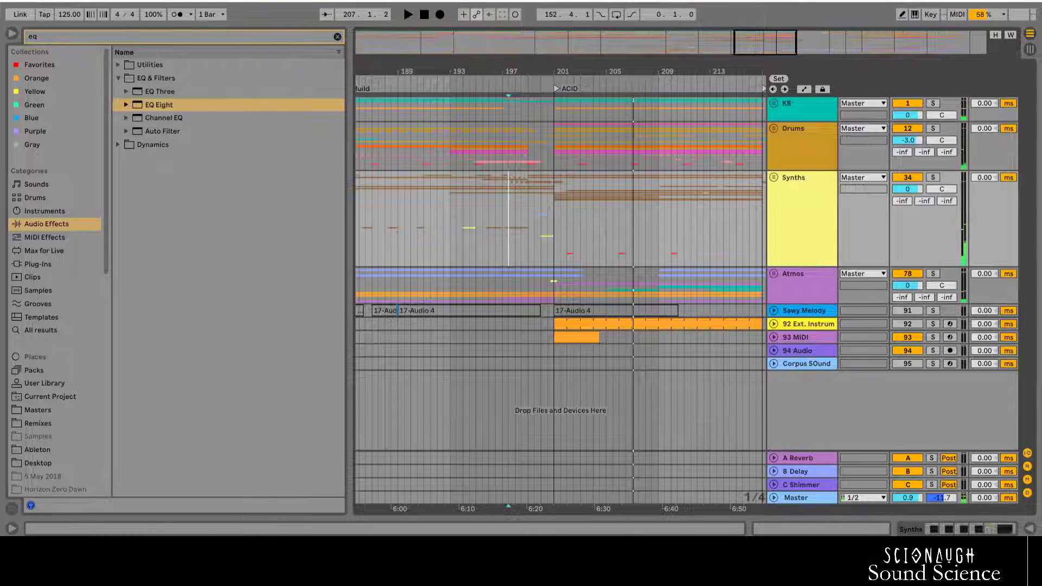